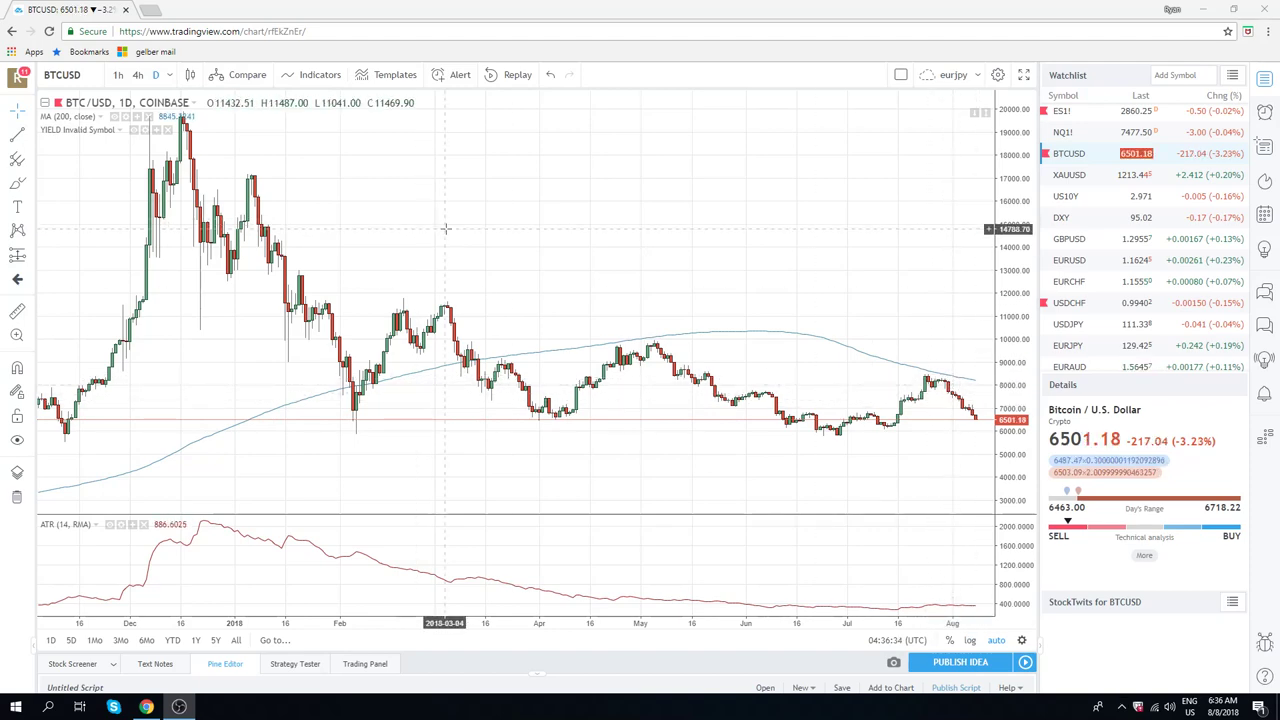
# Scroll down the Watchlist panel until the TSLA row appears.
pyautogui.scroll(3, 445, 226)
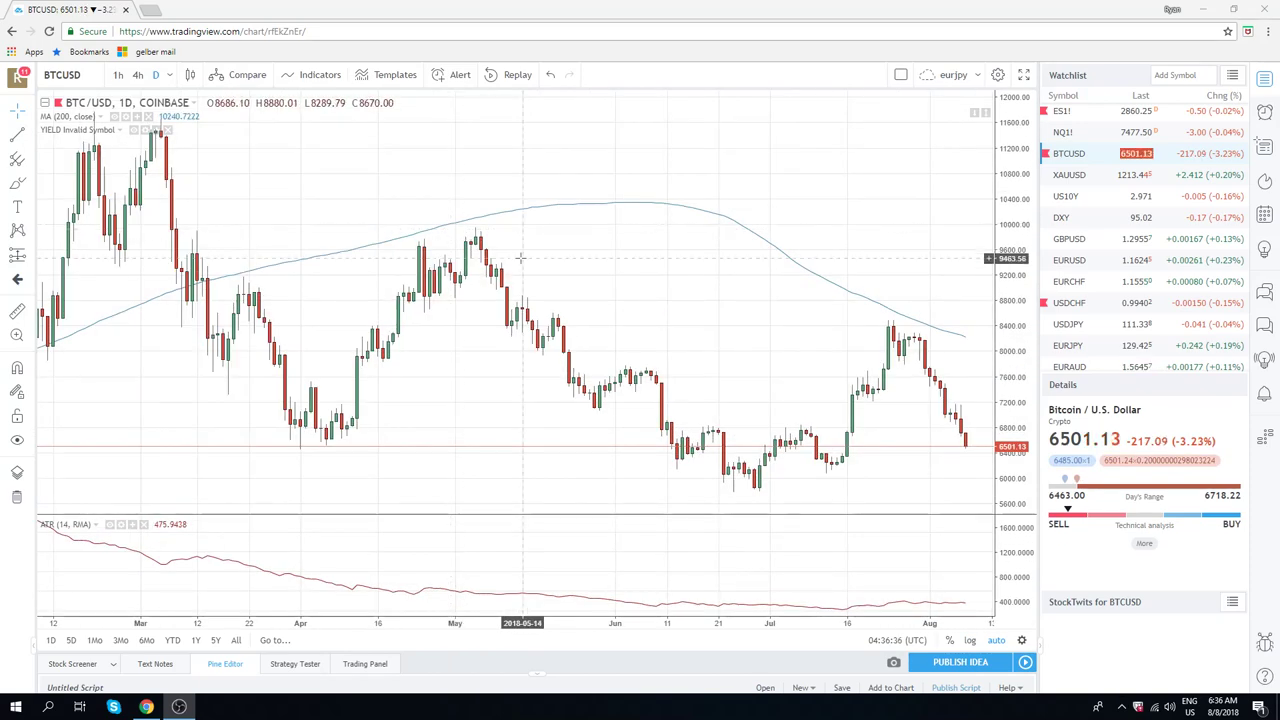
pyautogui.scroll(-2, 520, 257)
pyautogui.scroll(-2, 550, 255)
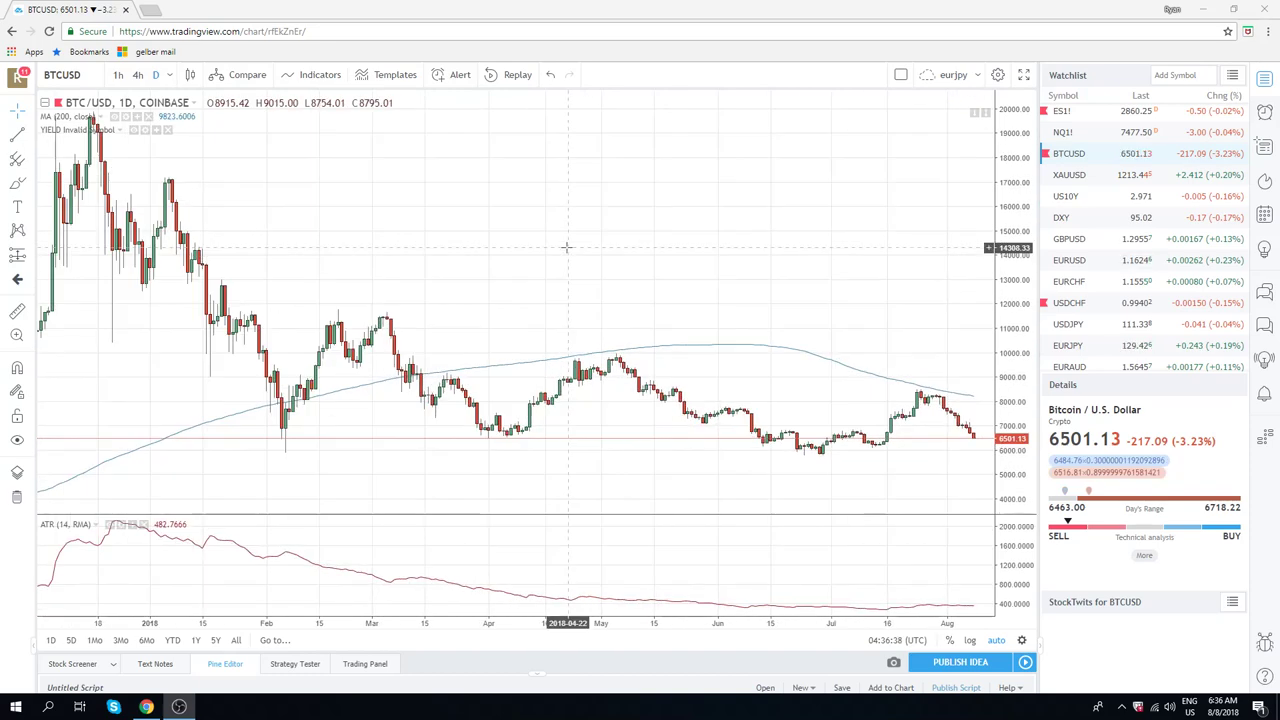
pyautogui.scroll(2, 566, 250)
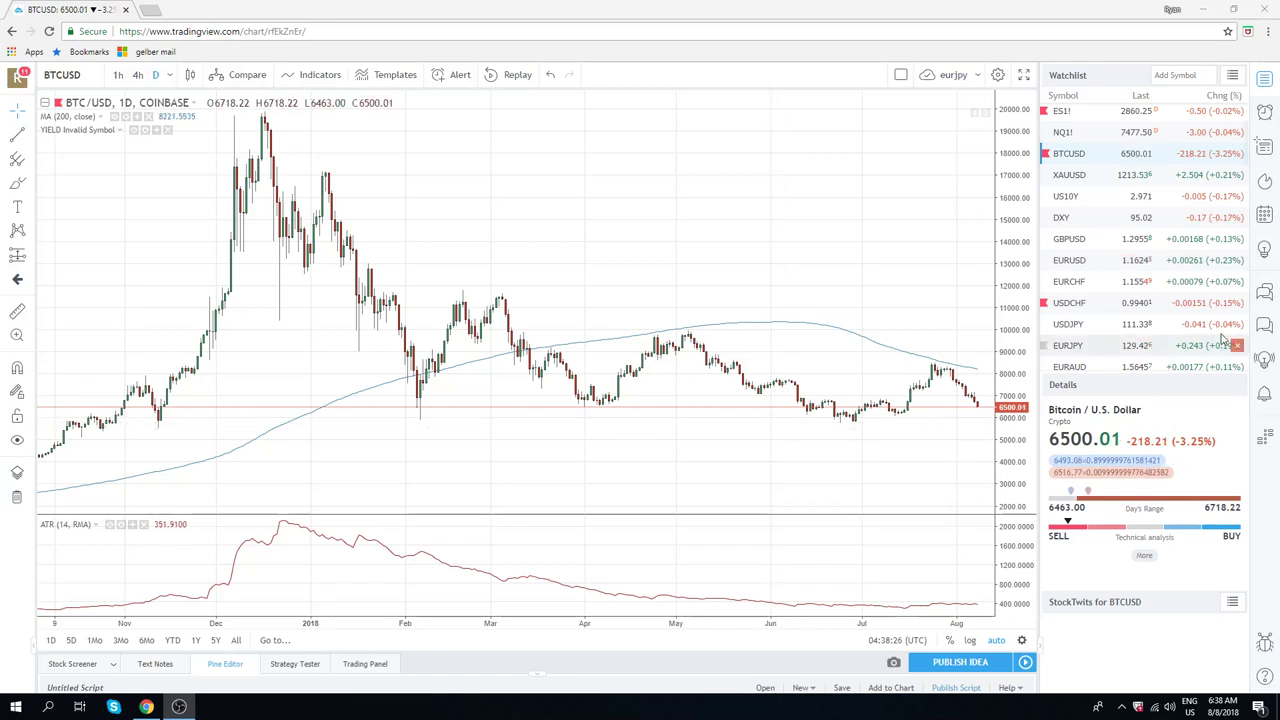
pyautogui.scroll(-3, 1130, 283)
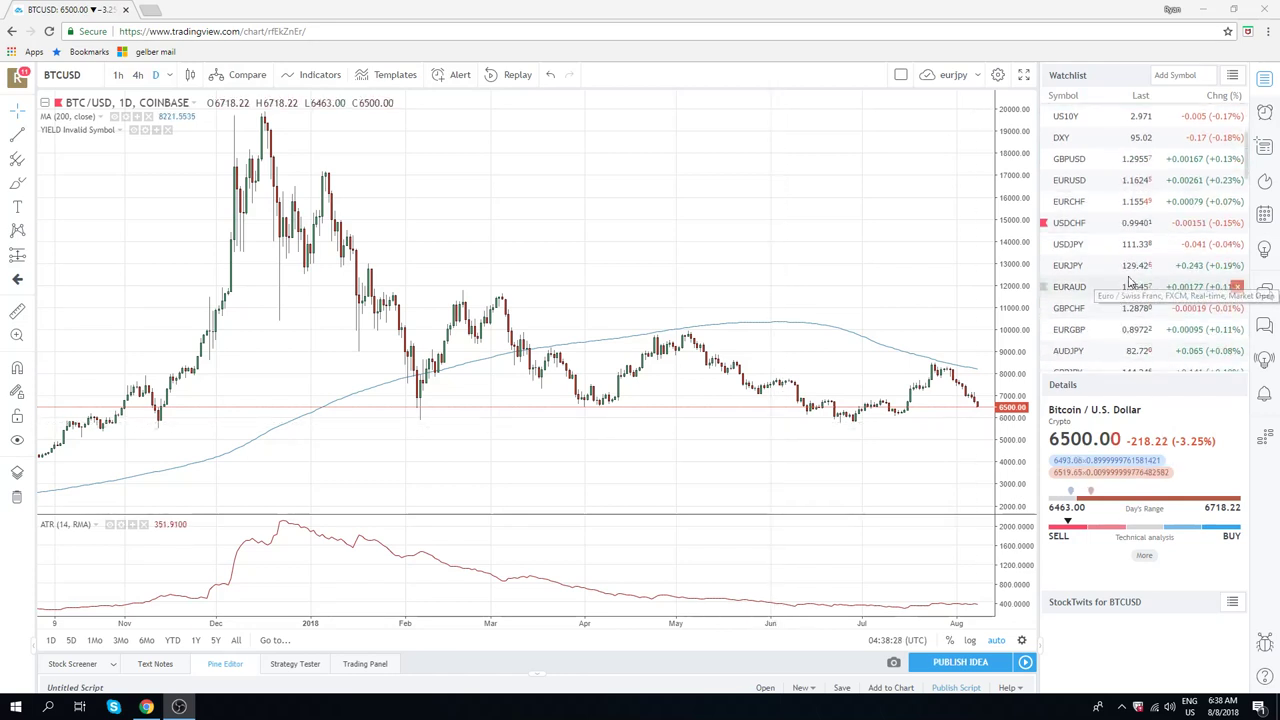
pyautogui.scroll(-5, 1130, 283)
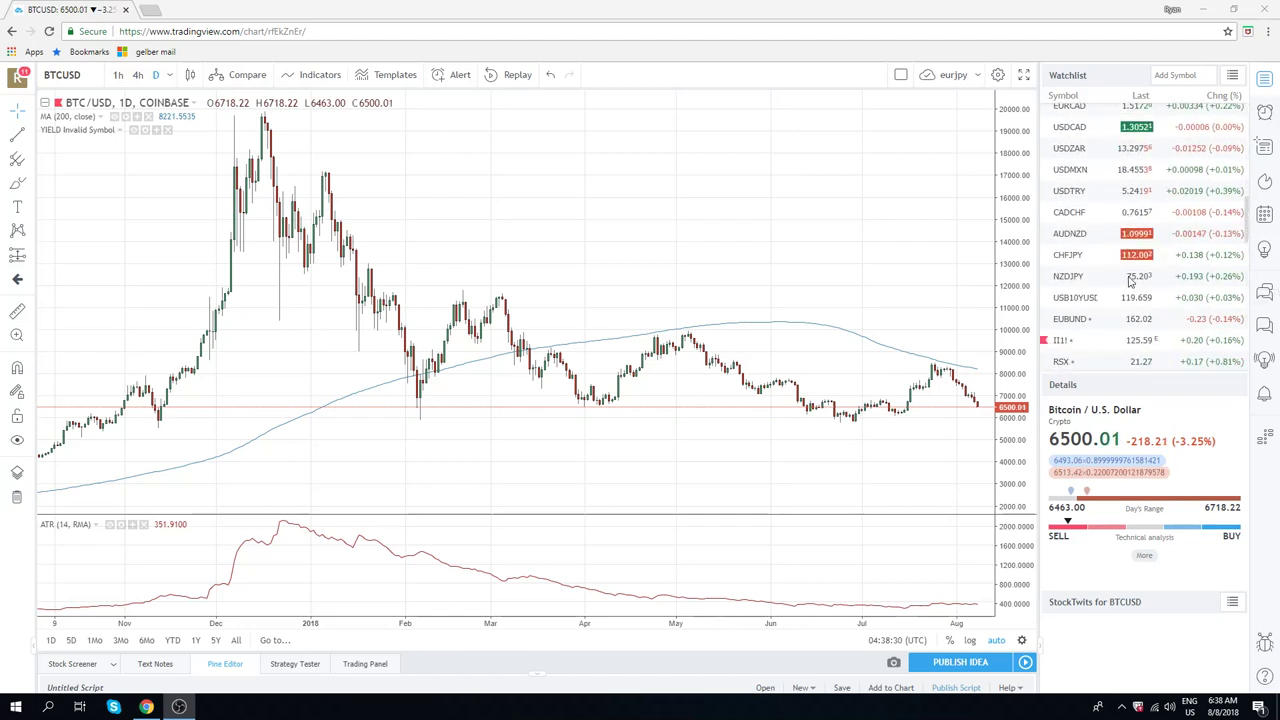
pyautogui.scroll(-2, 1130, 283)
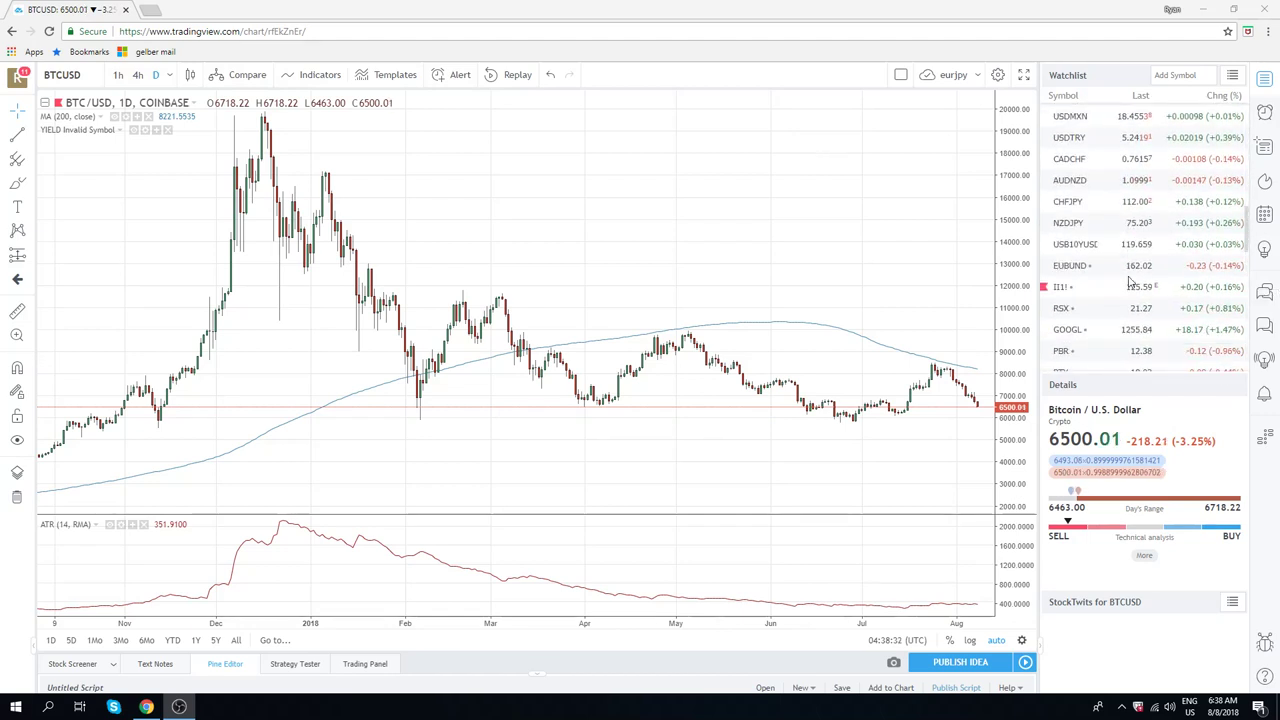
pyautogui.scroll(-2, 1130, 283)
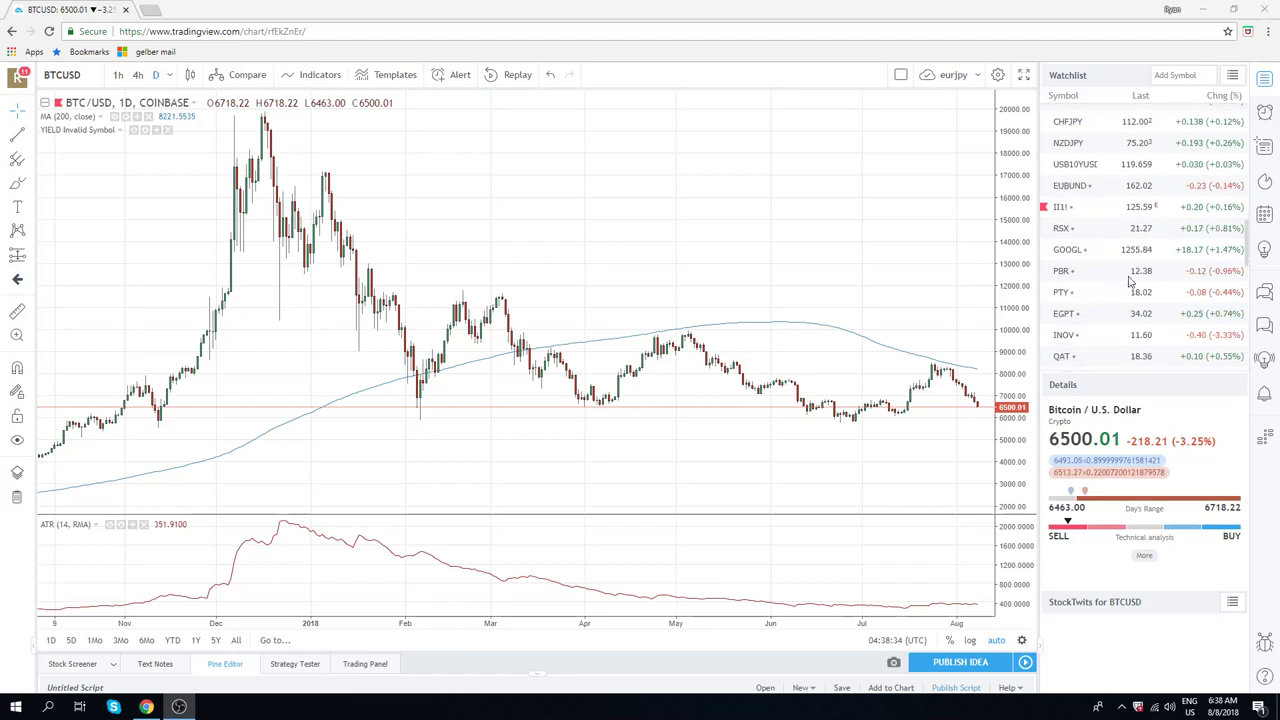
pyautogui.scroll(-1, 1130, 283)
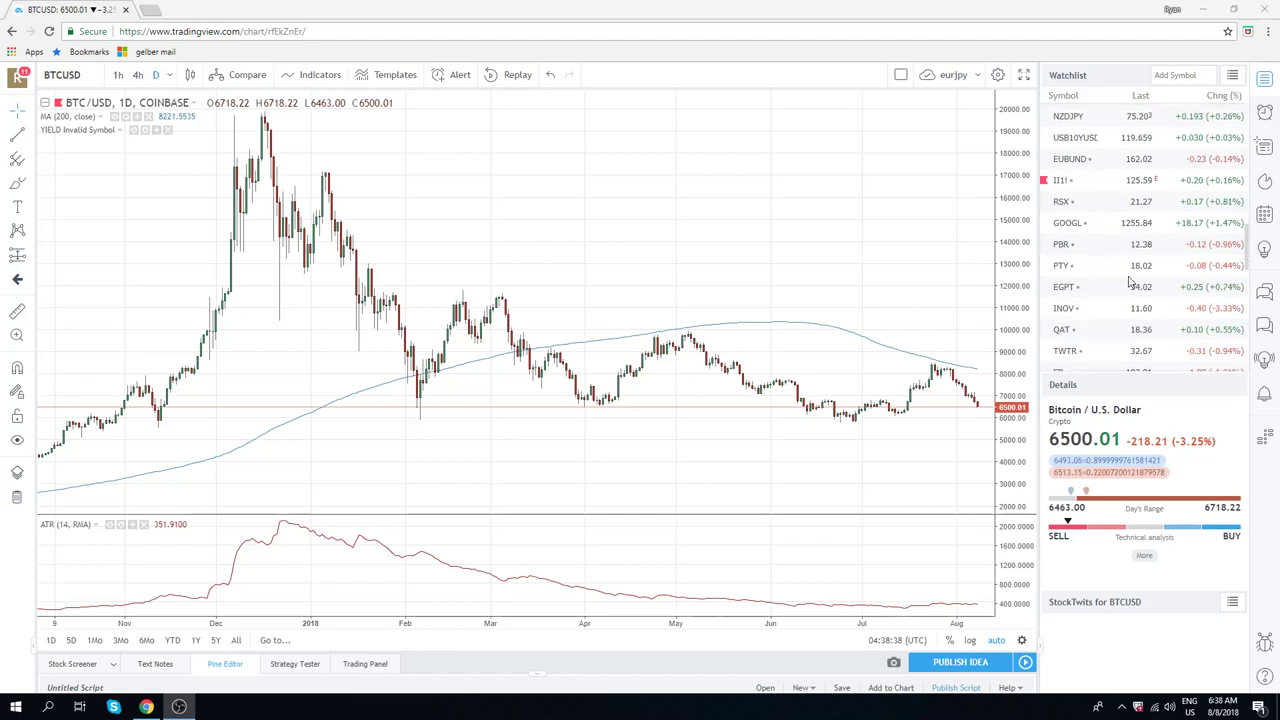
pyautogui.scroll(-2, 1130, 283)
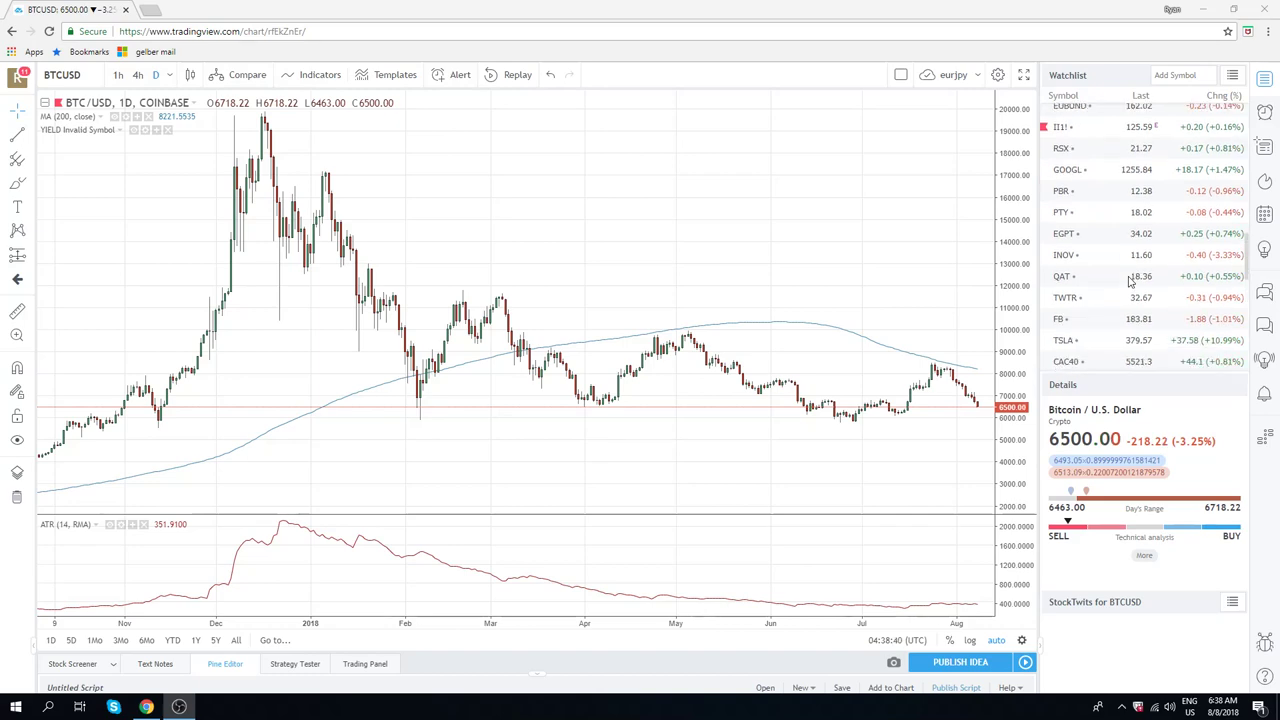
# Load Tesla's daily chart, zoom it, and close the accidentally opened daily signals ad page.
pyautogui.click(1065, 341)
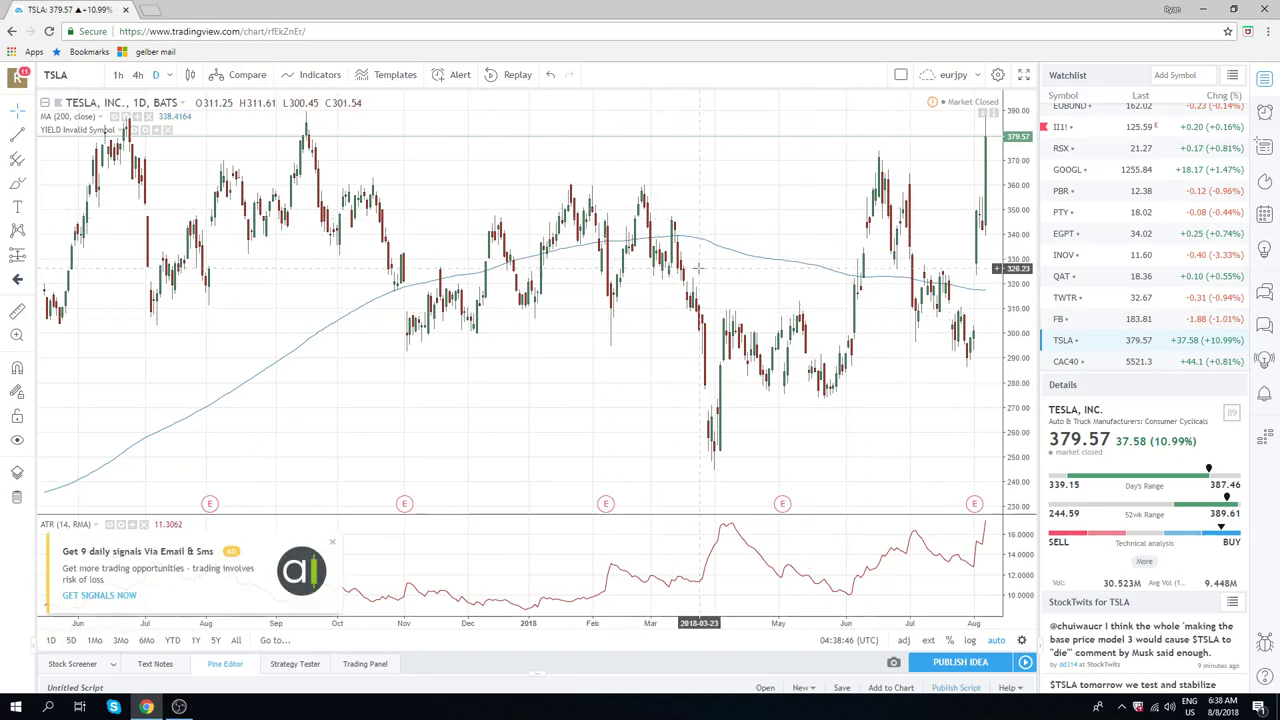
pyautogui.scroll(-5, 733, 281)
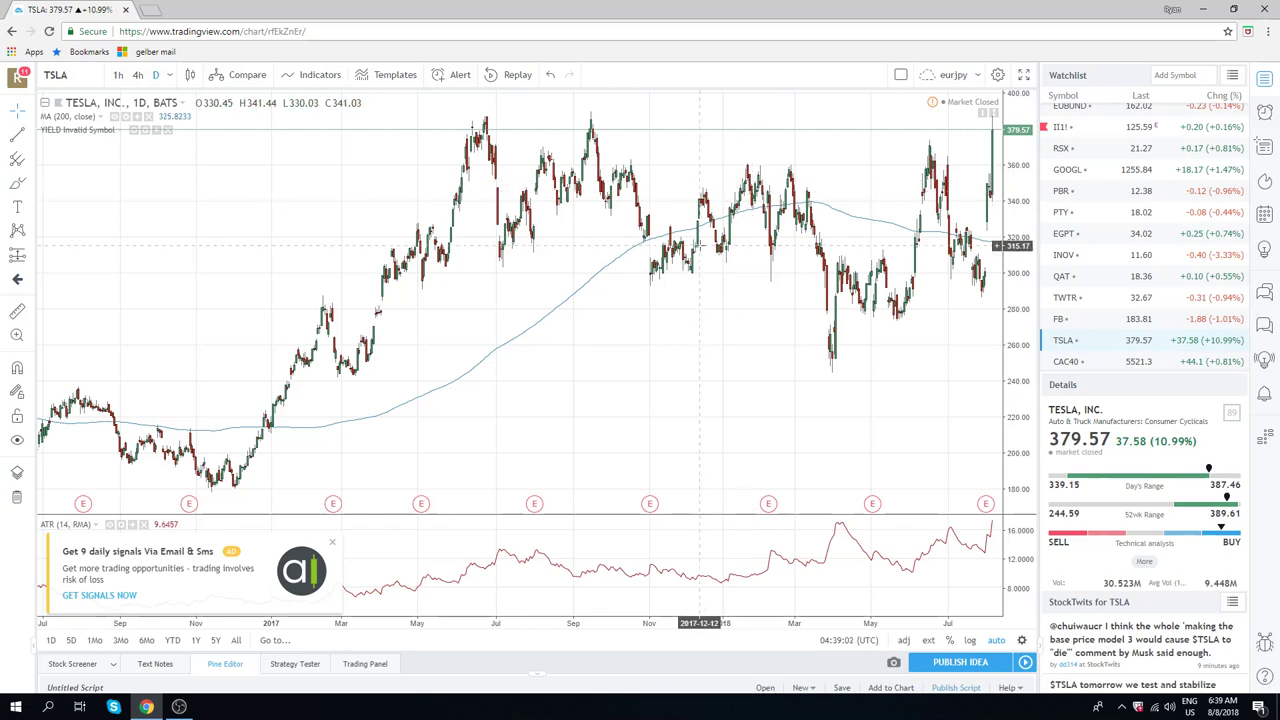
pyautogui.scroll(3, 700, 245)
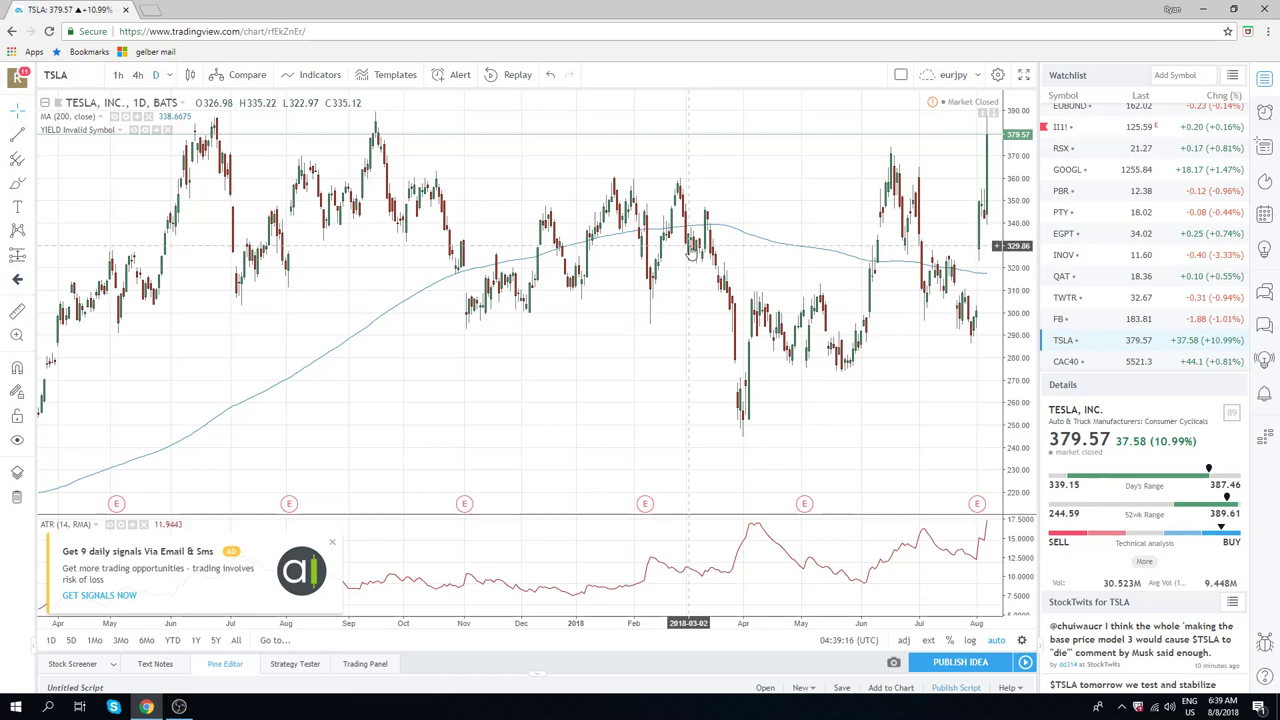
pyautogui.scroll(-5, 690, 252)
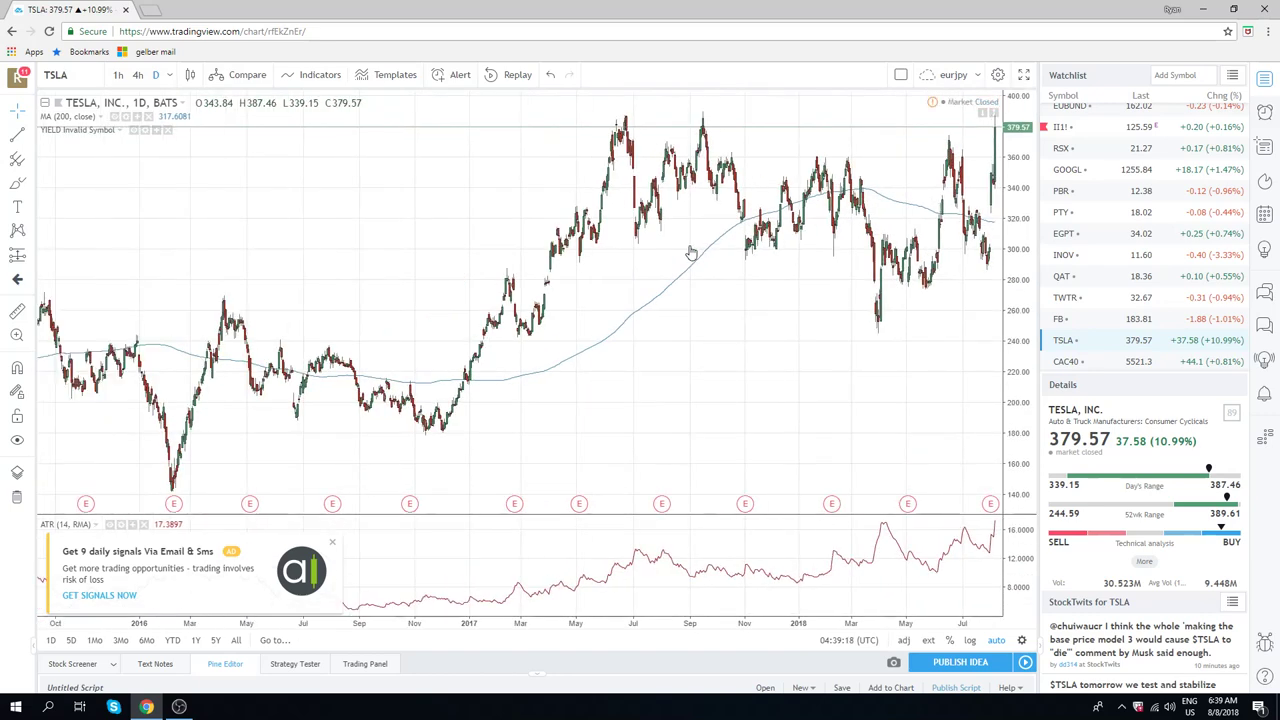
pyautogui.scroll(5, 690, 252)
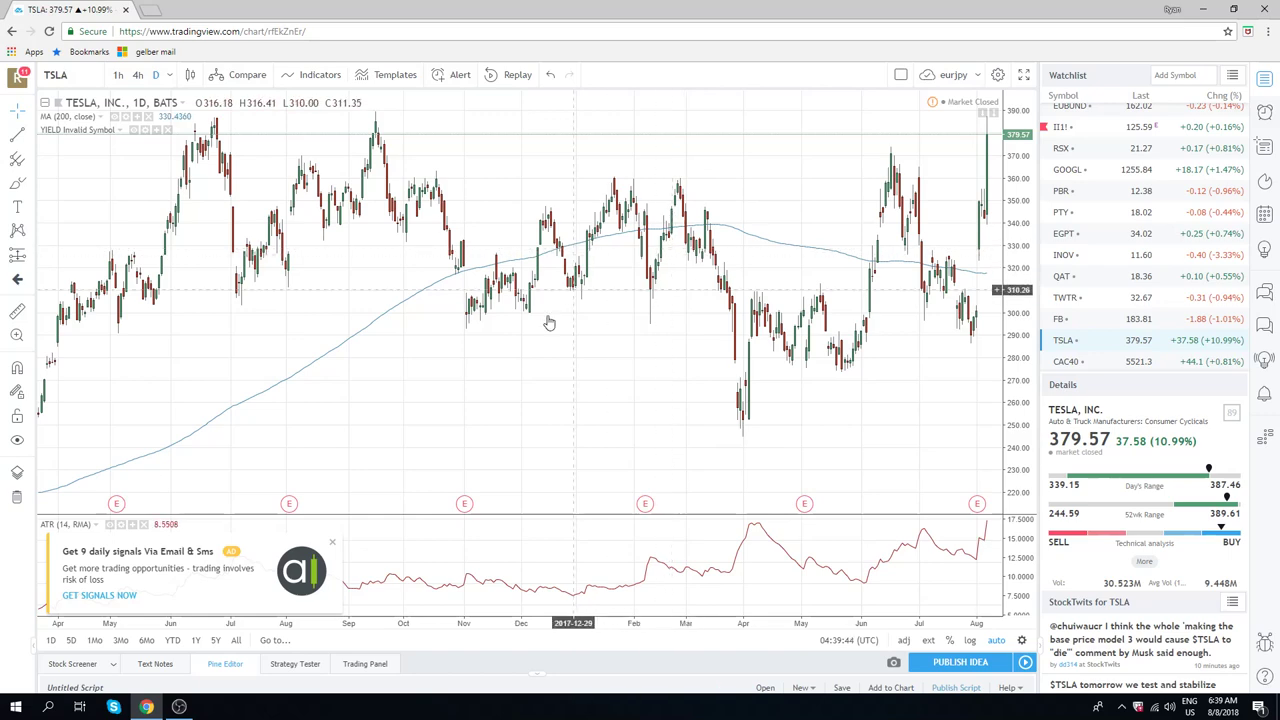
pyautogui.click(328, 549)
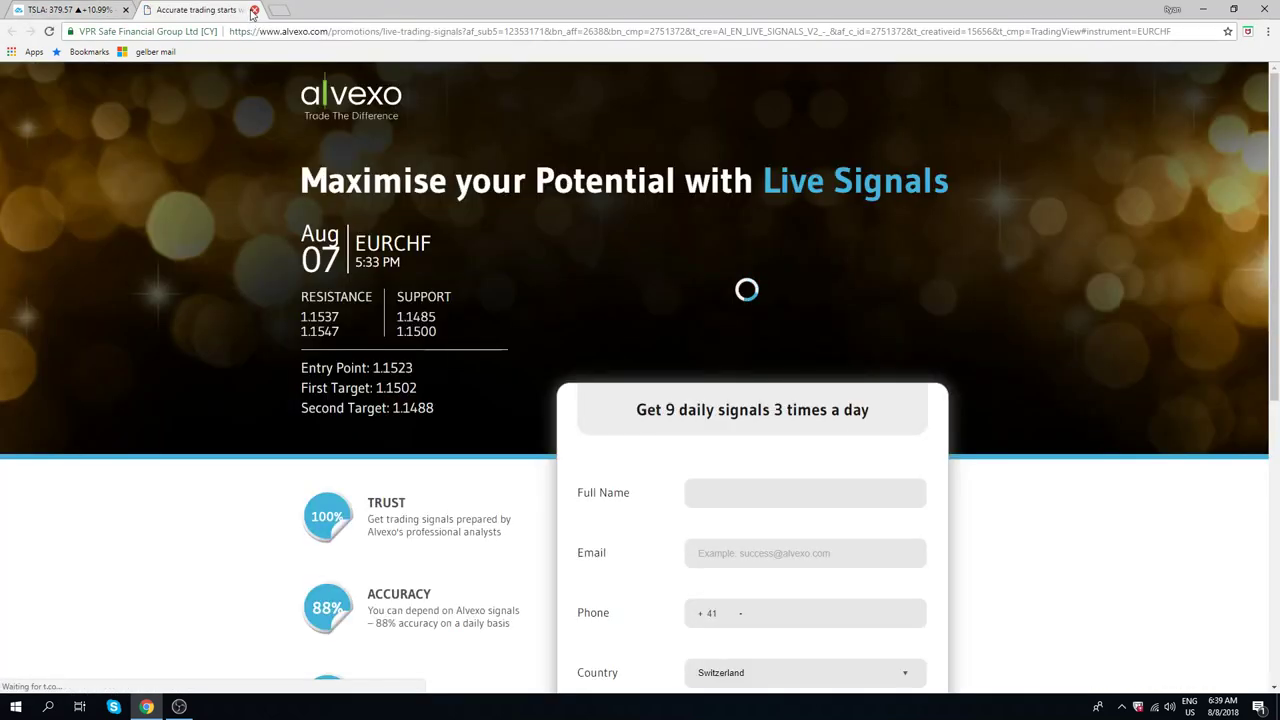
pyautogui.click(254, 10)
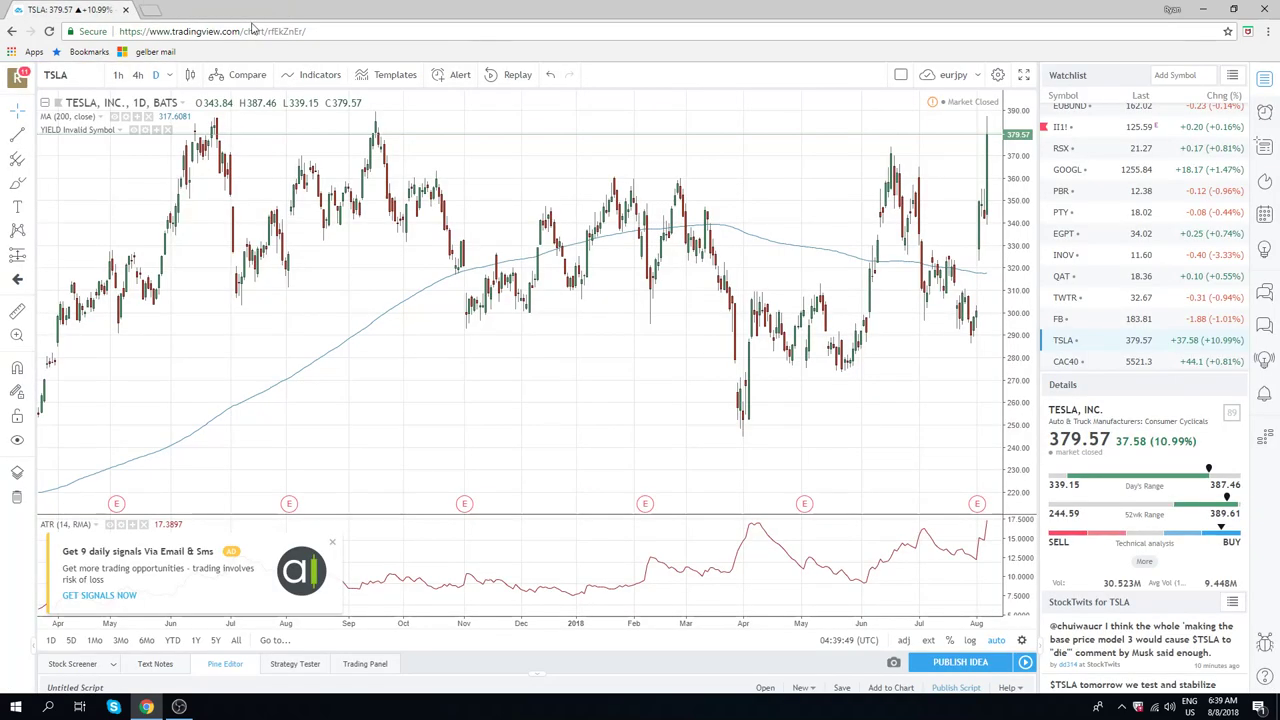
# Dismiss the daily signals advertisement and scroll the Watchlist back up to the forex pairs.
pyautogui.click(333, 547)
pyautogui.scroll(-3, 681, 376)
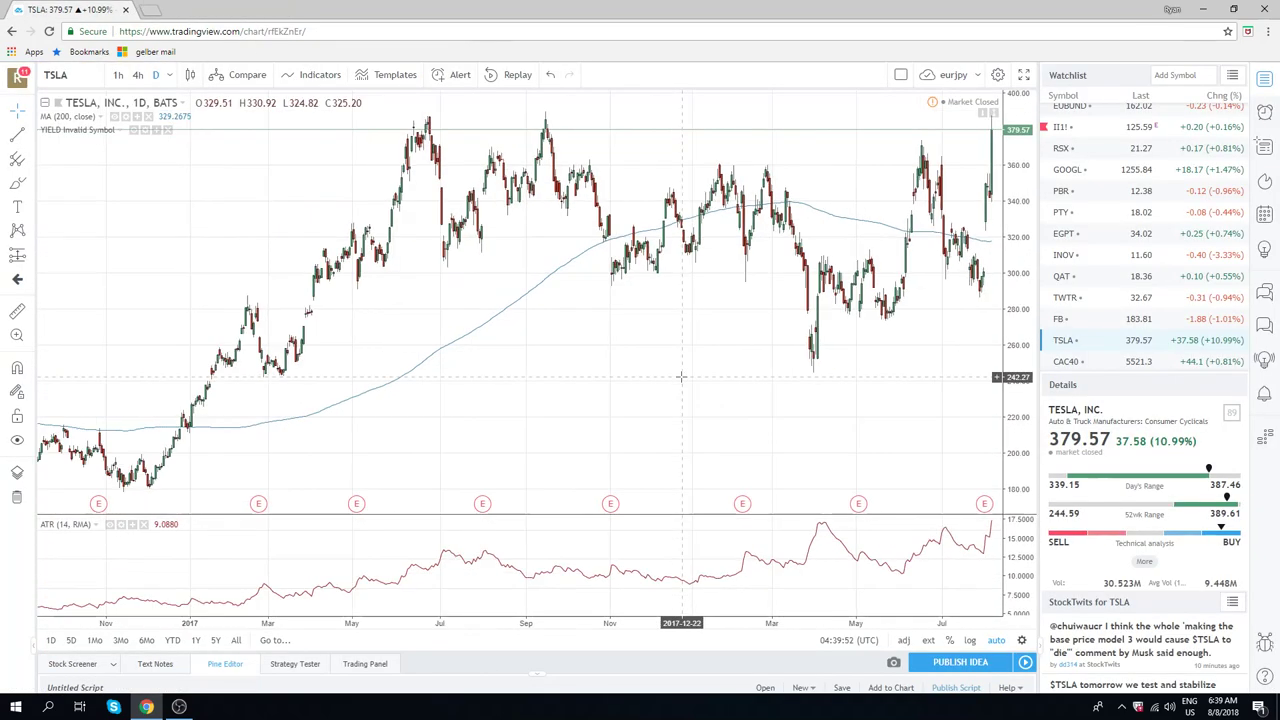
pyautogui.scroll(-2, 681, 376)
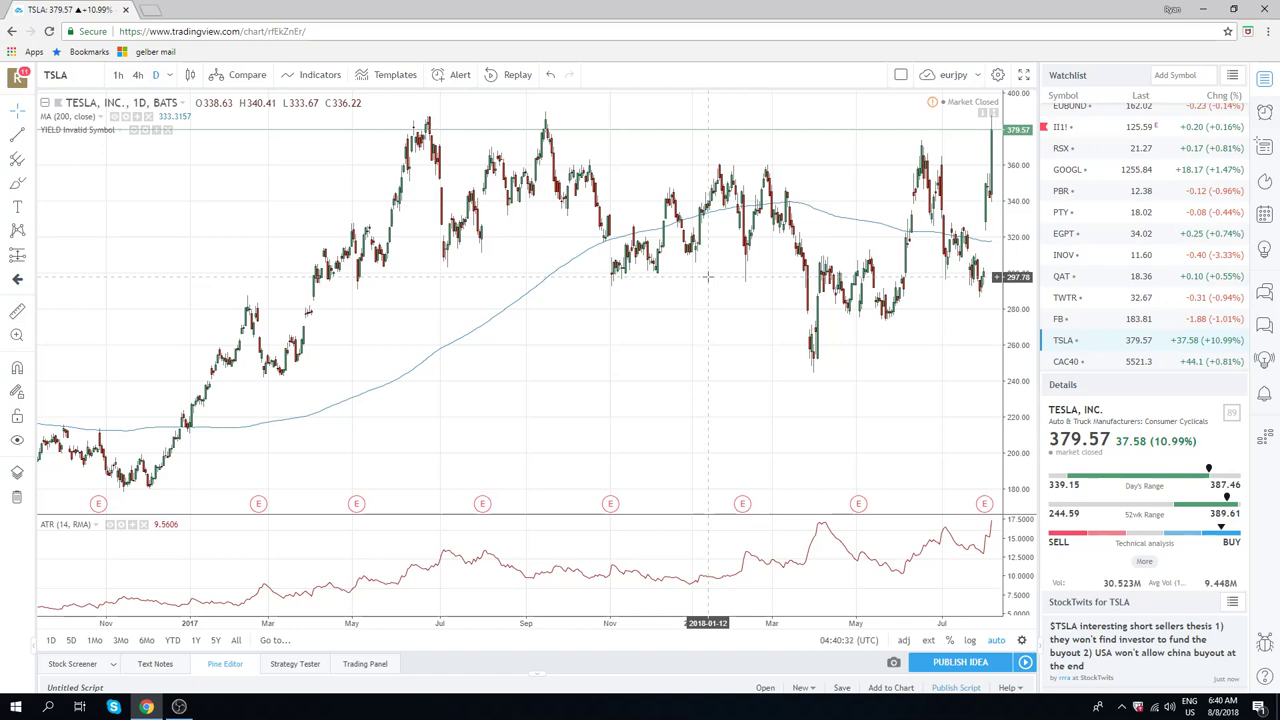
pyautogui.scroll(4, 730, 295)
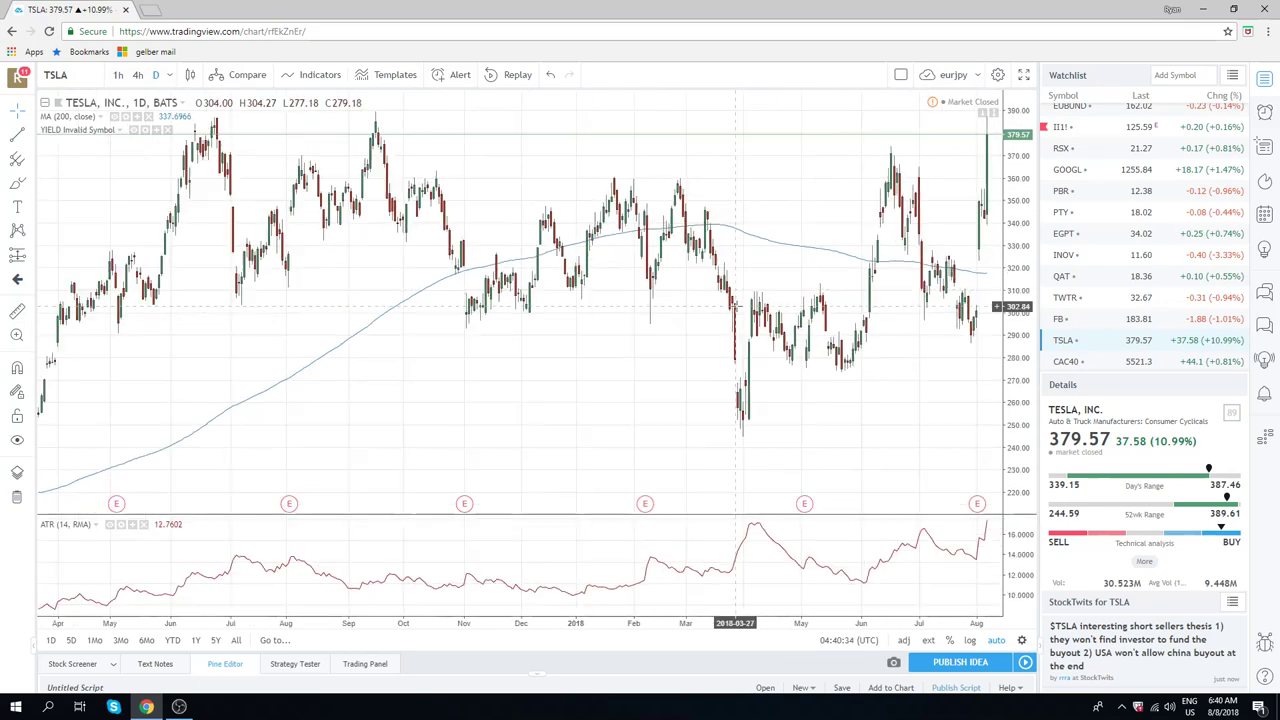
pyautogui.scroll(-4, 736, 307)
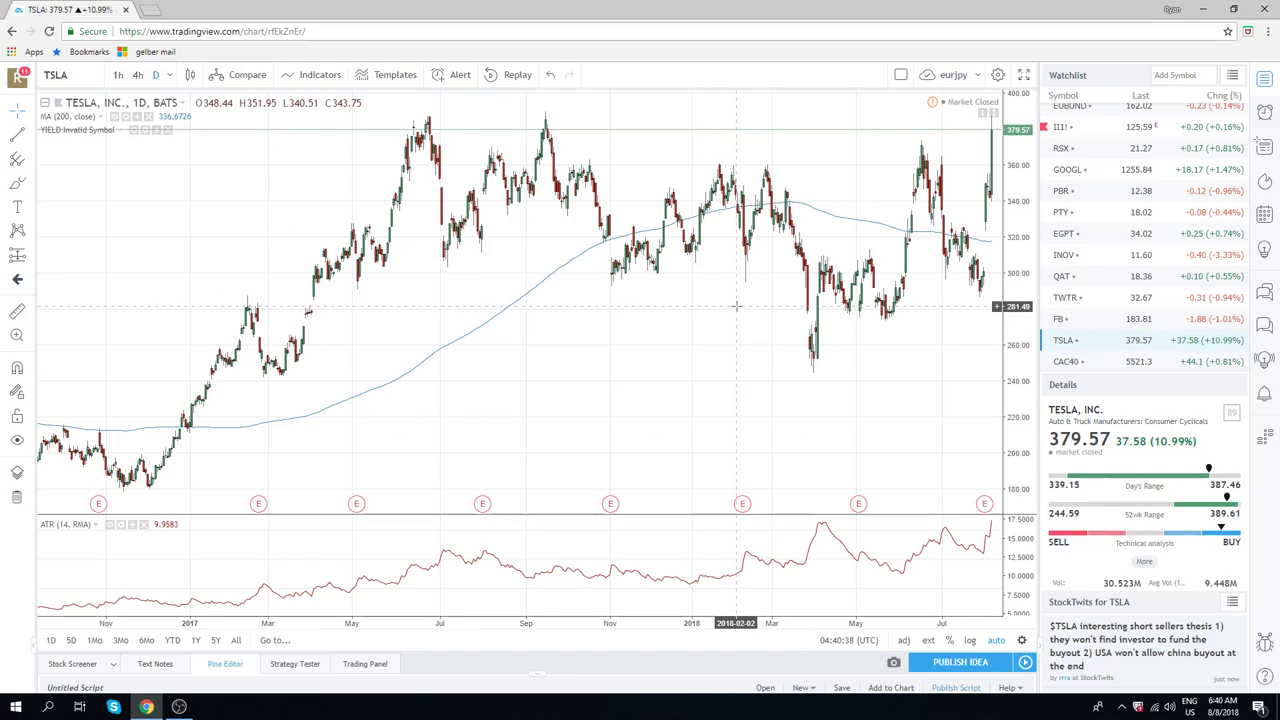
pyautogui.scroll(2, 735, 306)
pyautogui.scroll(-1, 731, 306)
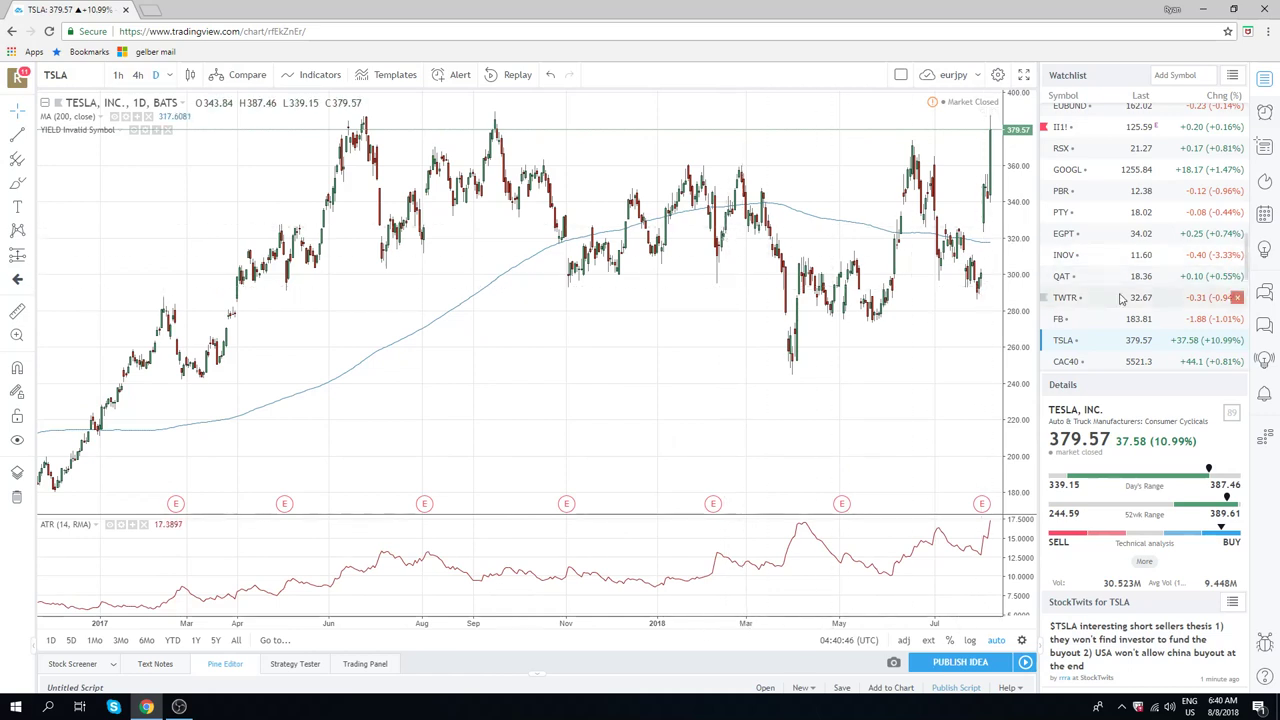
pyautogui.scroll(1, 1121, 298)
pyautogui.scroll(3, 1121, 298)
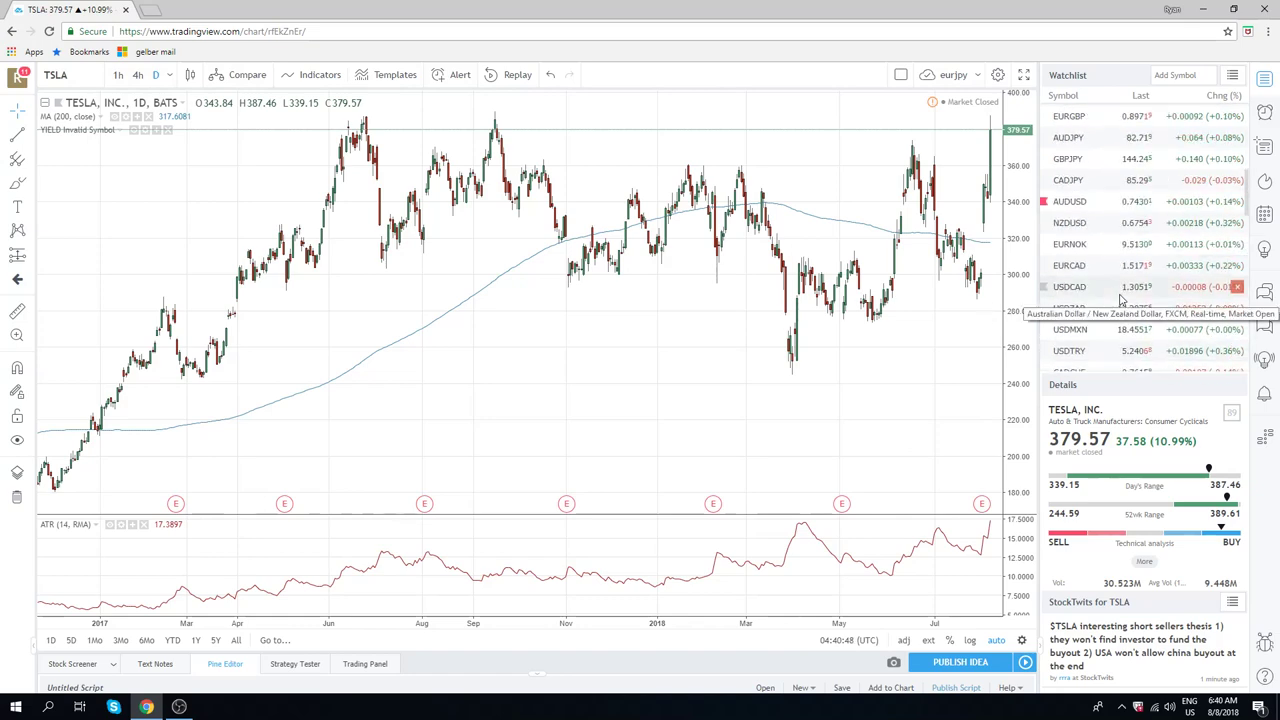
pyautogui.scroll(5, 1121, 298)
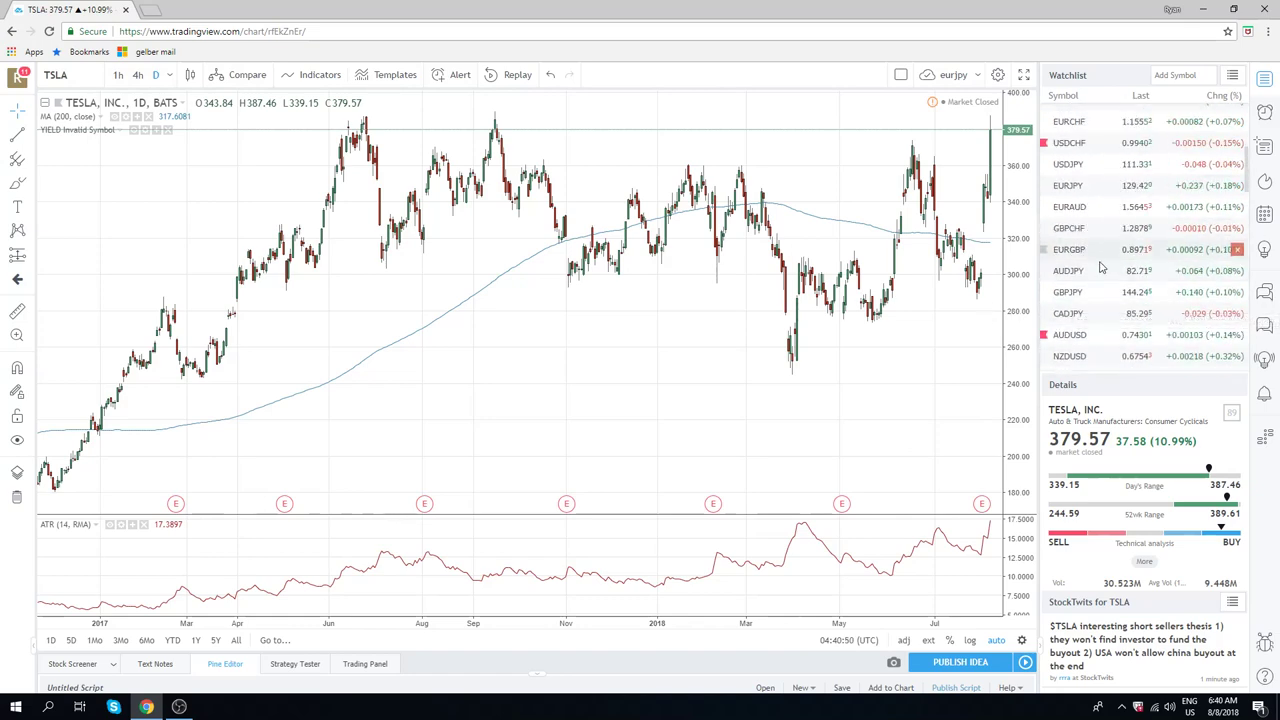
# Load EURUSD and zoom in on its January–August 2018 daily candles.
pyautogui.click(1070, 153)
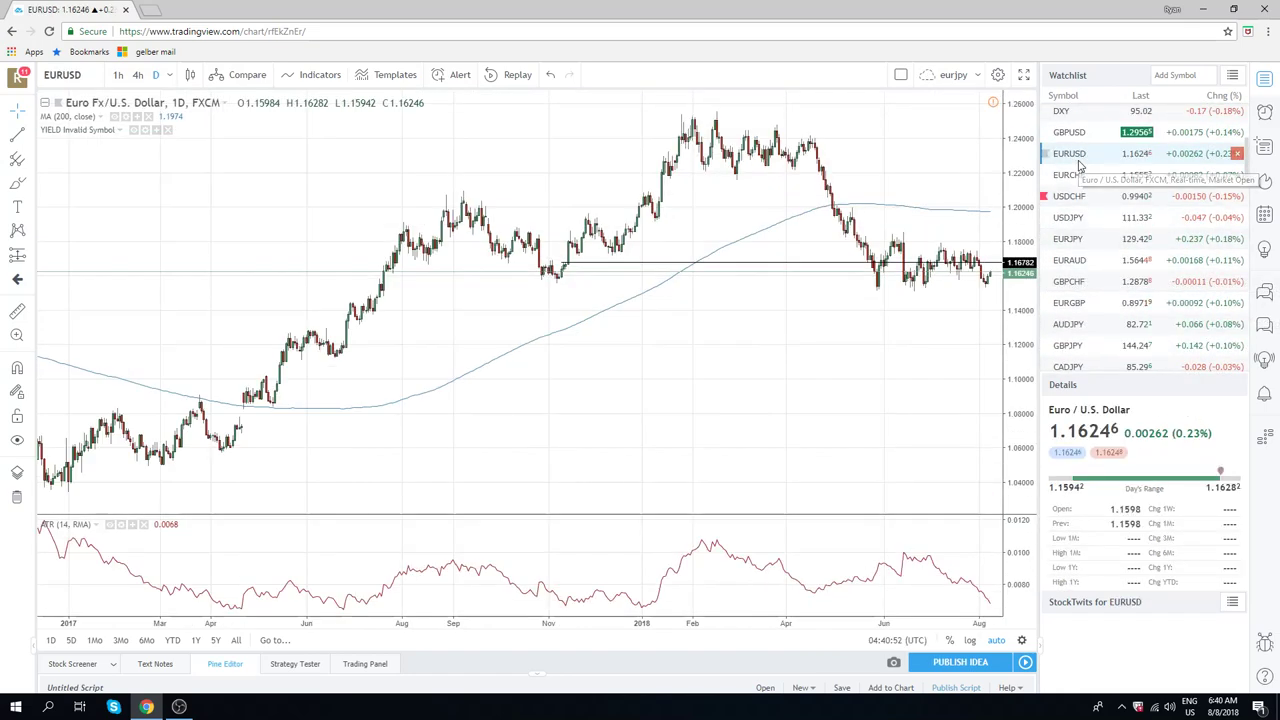
pyautogui.scroll(4, 613, 300)
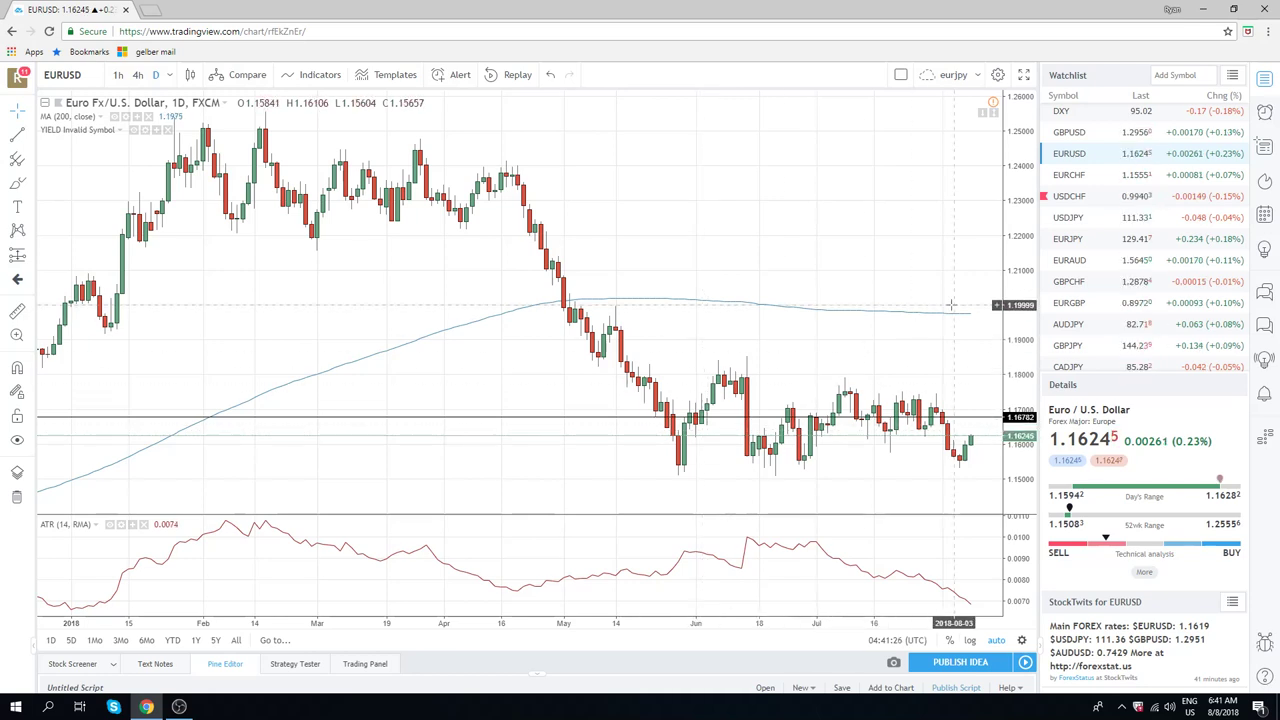
# Load the GBPJPY chart and hide its descending trendline.
pyautogui.click(1068, 345)
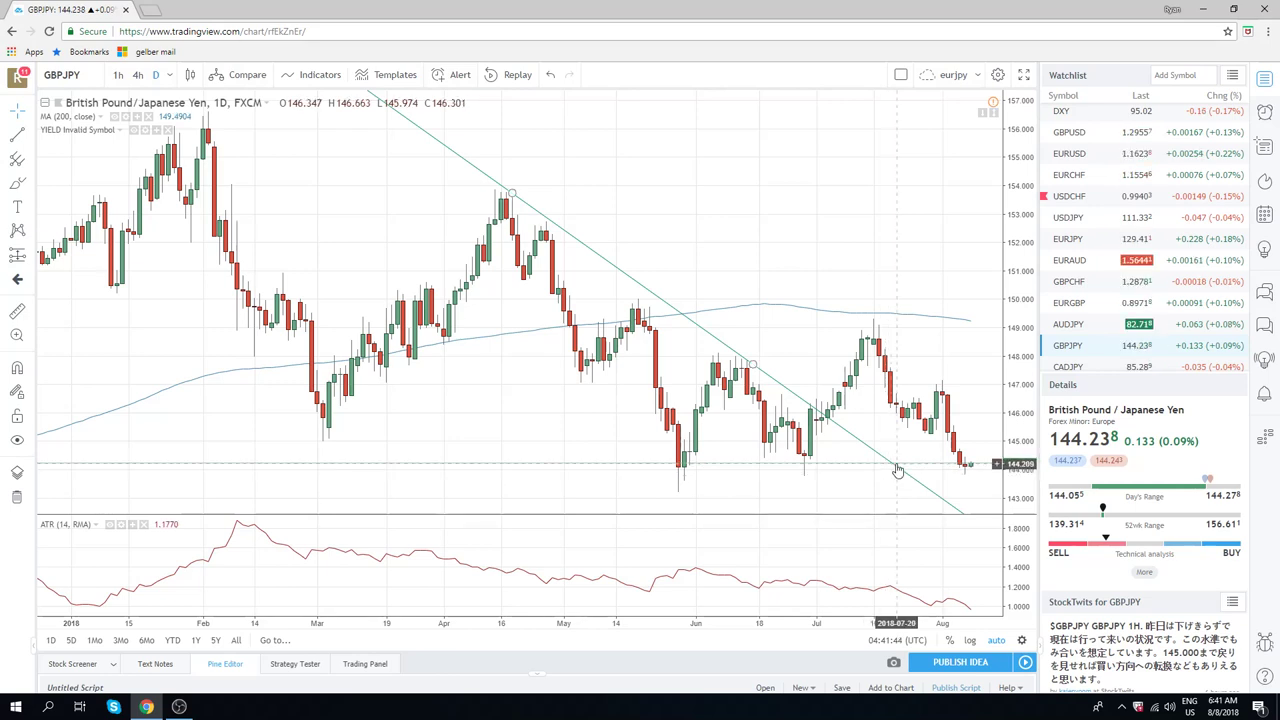
pyautogui.rightClick(895, 466)
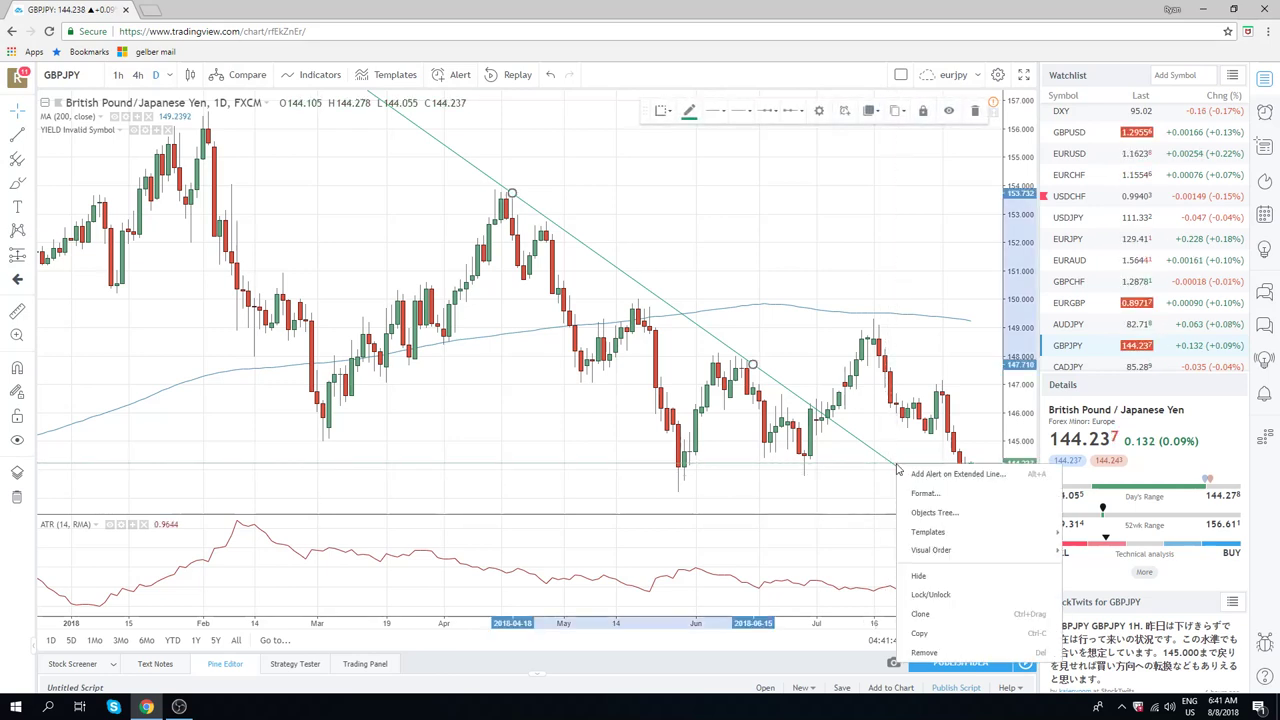
pyautogui.click(918, 575)
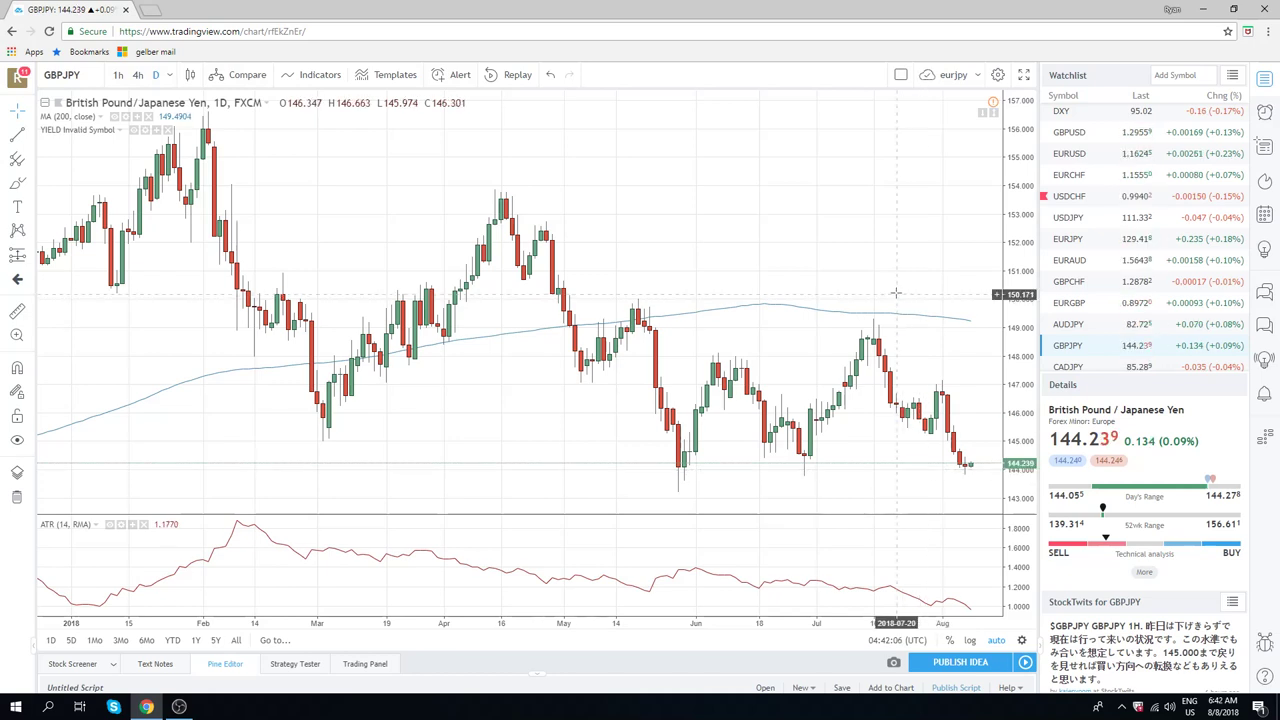
# Load GBPUSD and zoom to late May through August, showing both trendlines.
pyautogui.click(1068, 132)
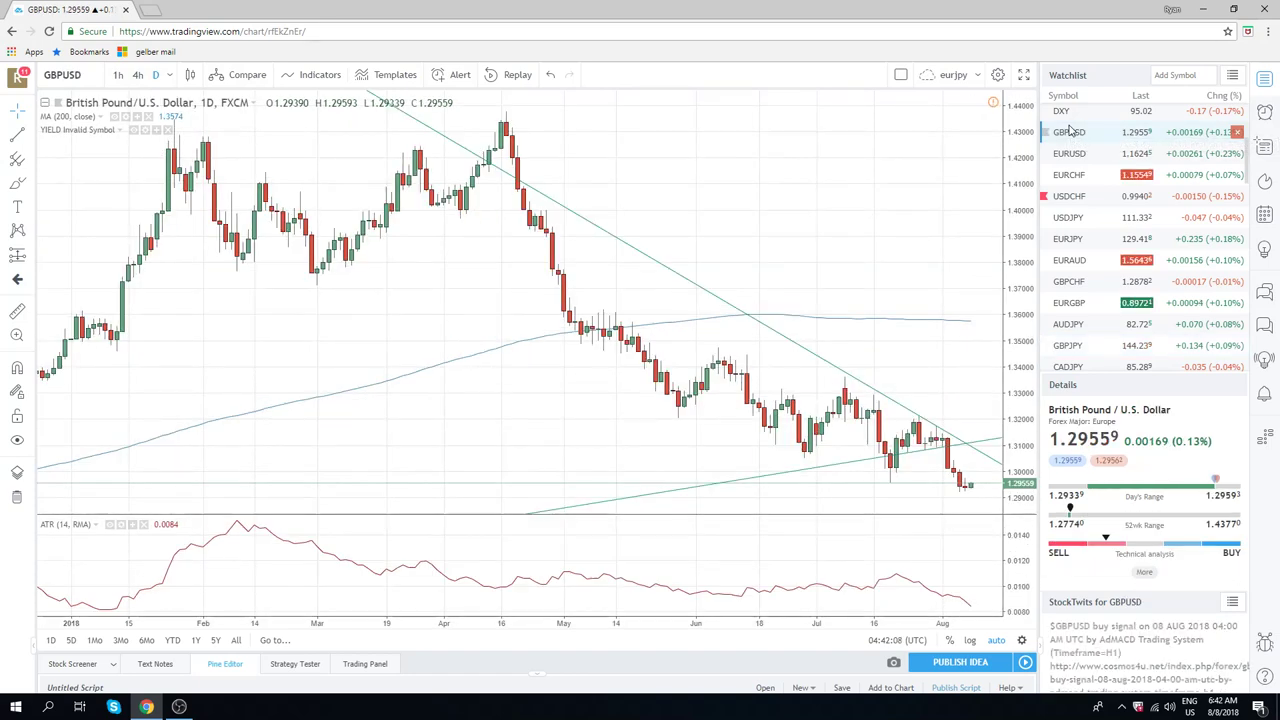
pyautogui.scroll(4, 800, 313)
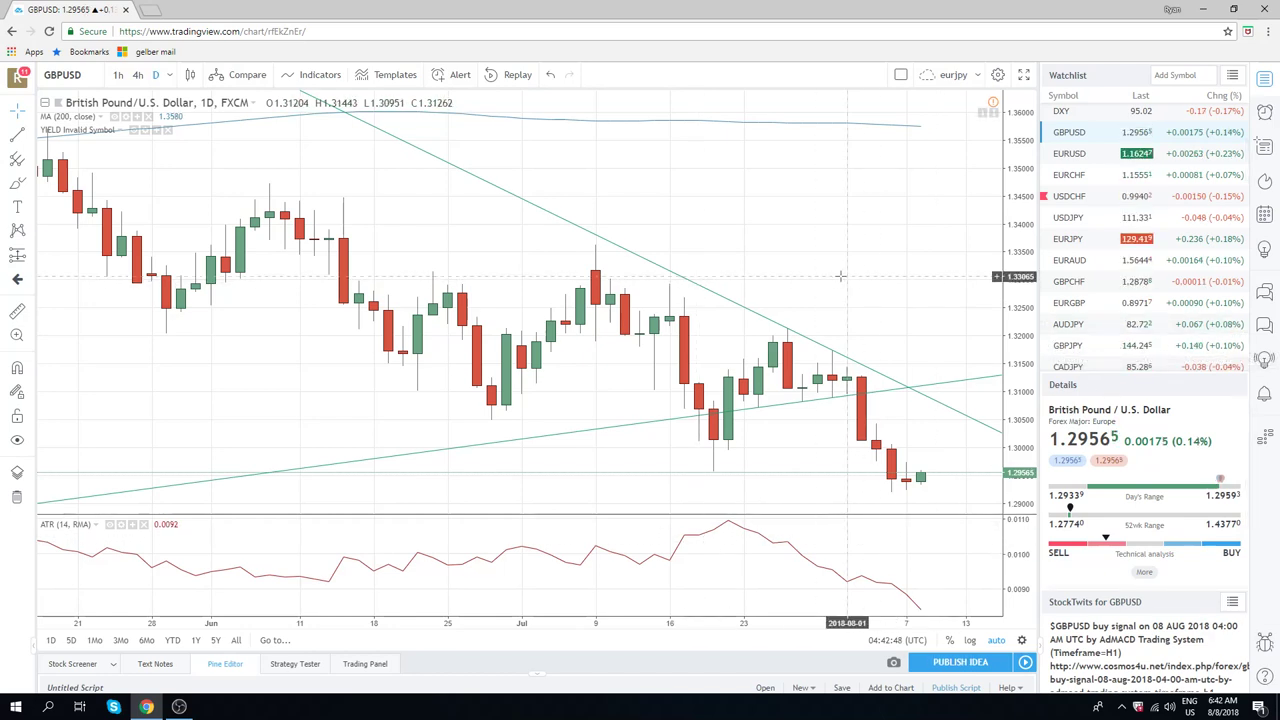
# Load USDJPY, zoom out, and select its rising trendline from spring into August.
pyautogui.click(1068, 218)
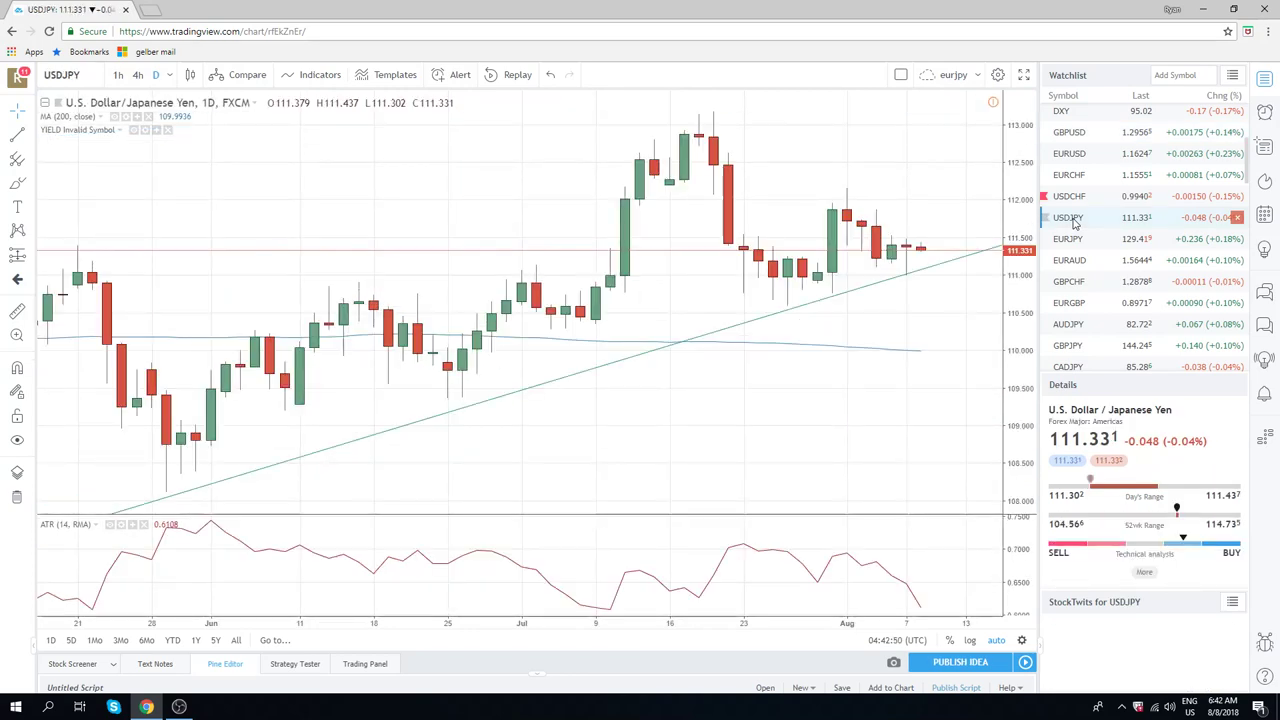
pyautogui.scroll(-3, 558, 207)
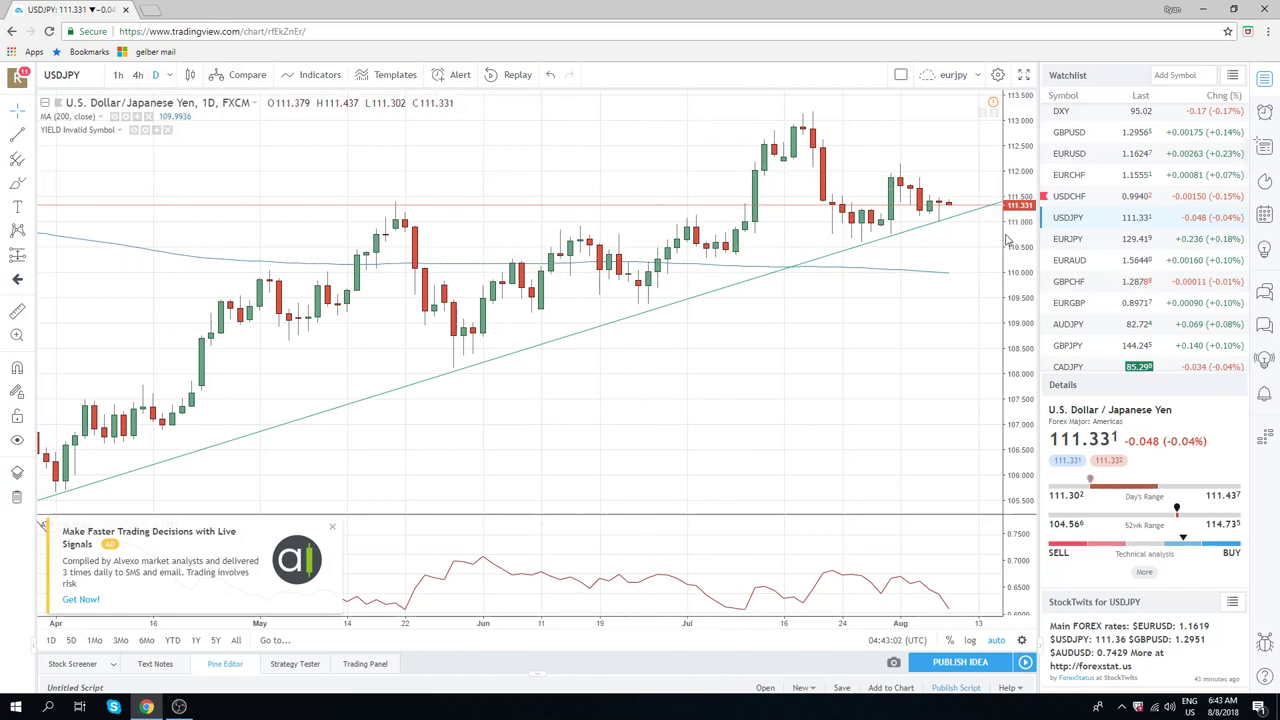
pyautogui.click(938, 226)
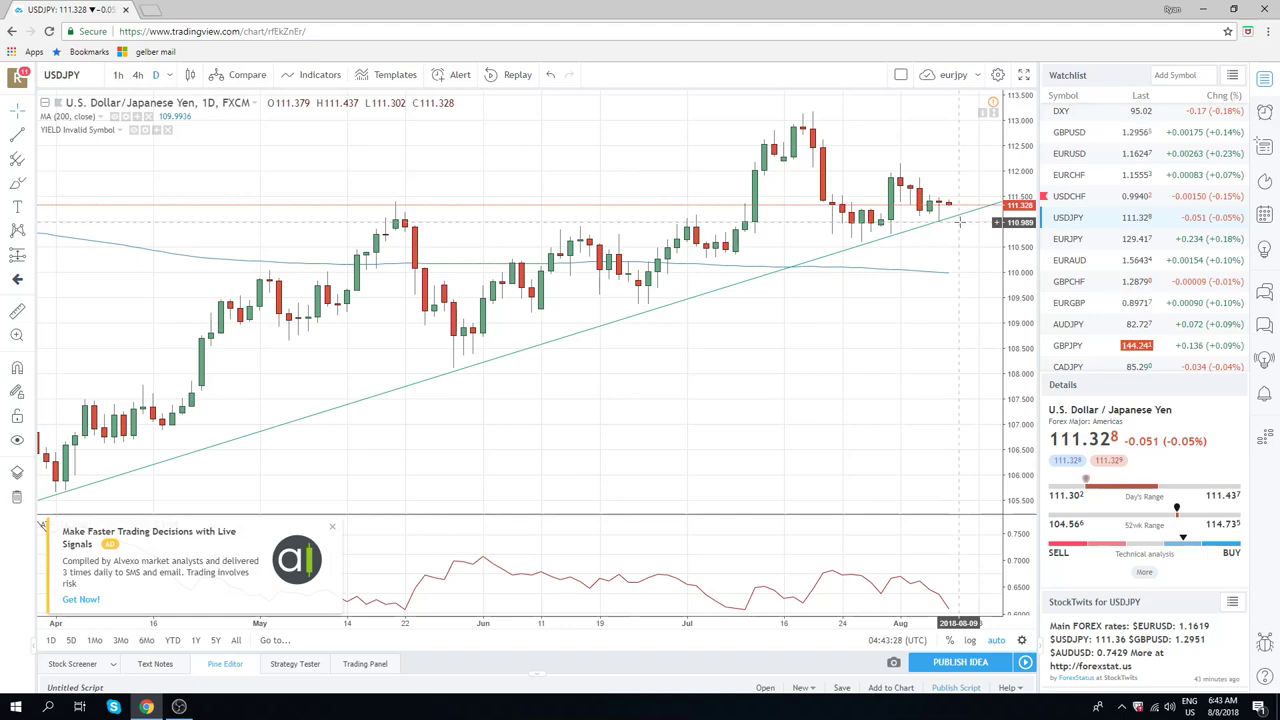
pyautogui.scroll(-2, 863, 315)
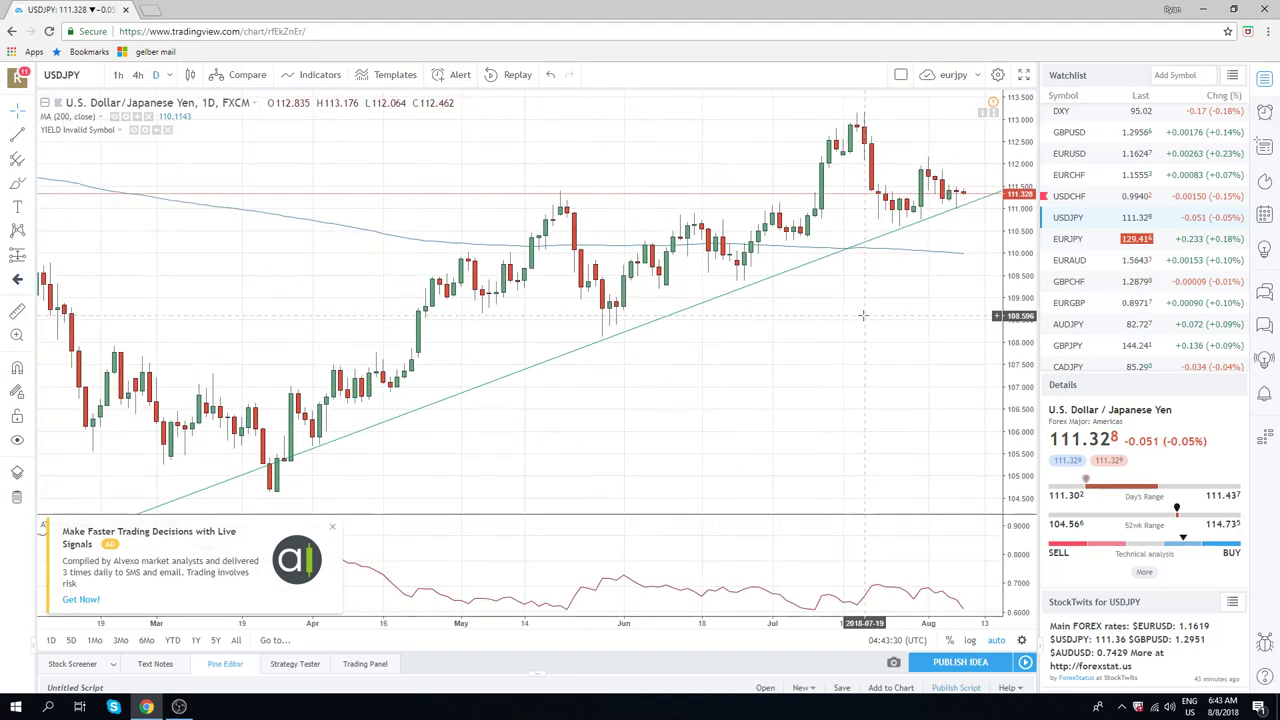
pyautogui.scroll(2, 861, 315)
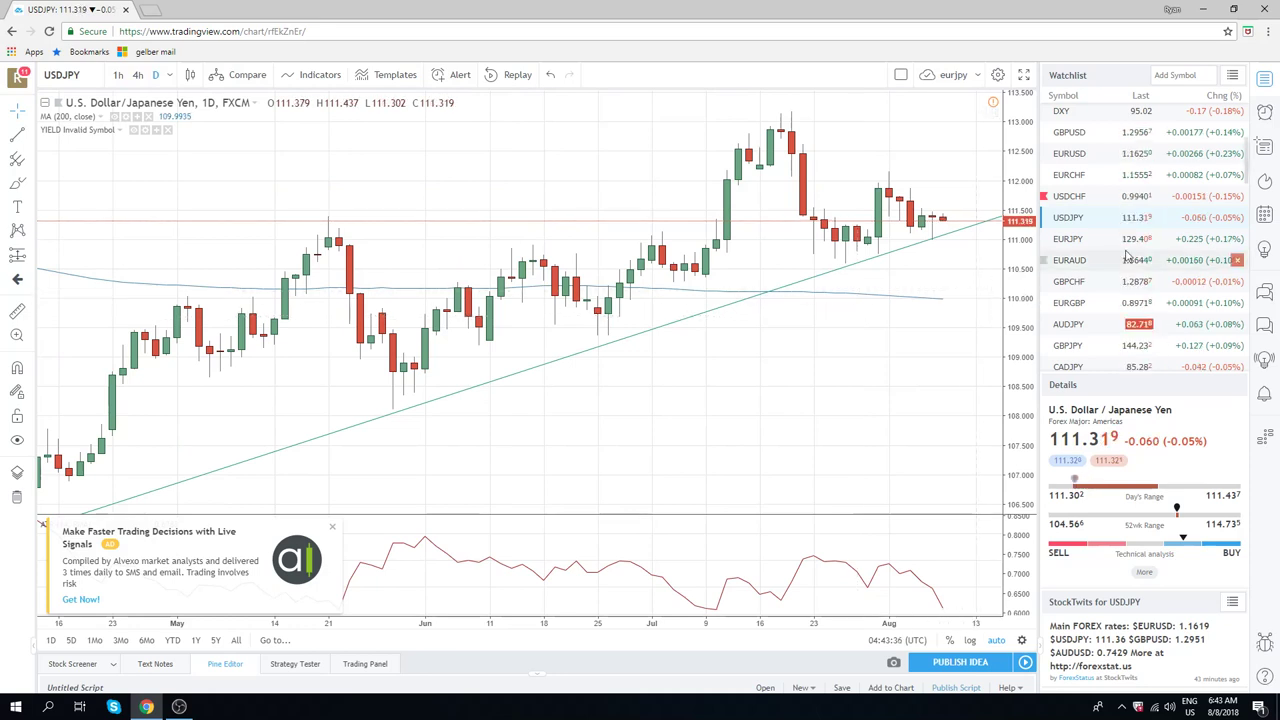
pyautogui.scroll(-2, 1118, 257)
pyautogui.scroll(-1, 1118, 257)
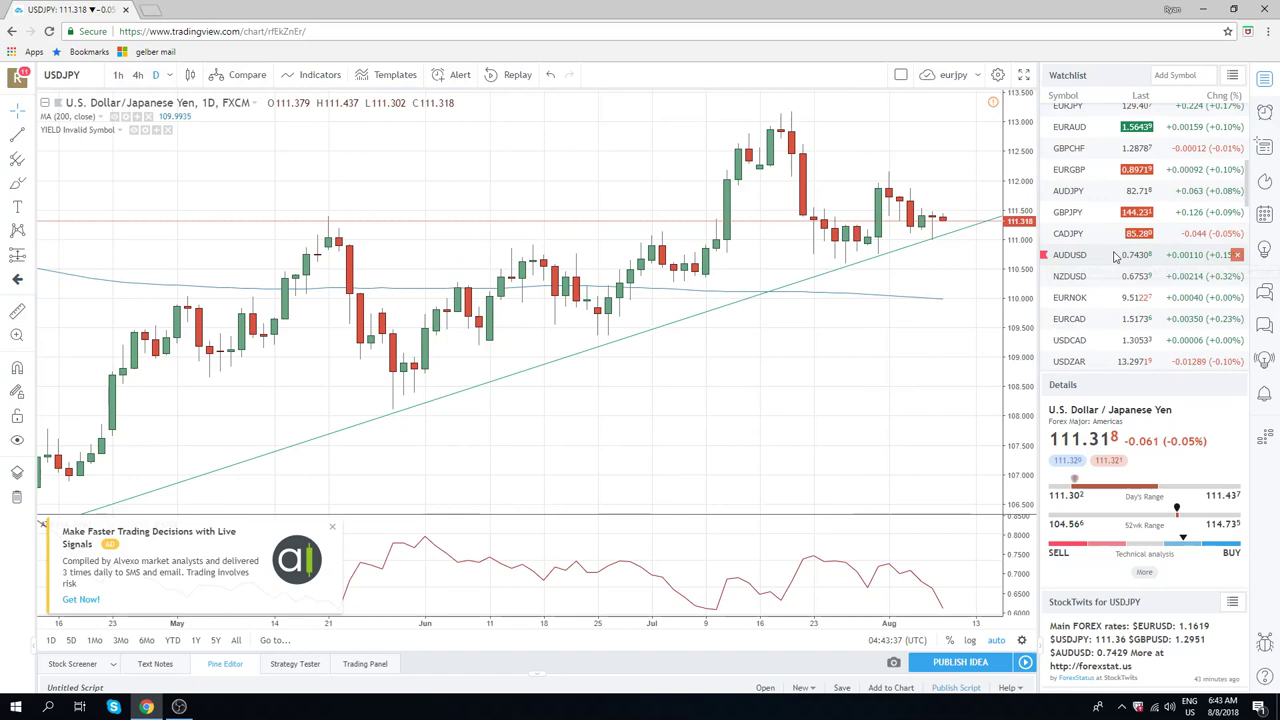
# Load the USDCAD daily chart from the Watchlist.
pyautogui.click(1070, 340)
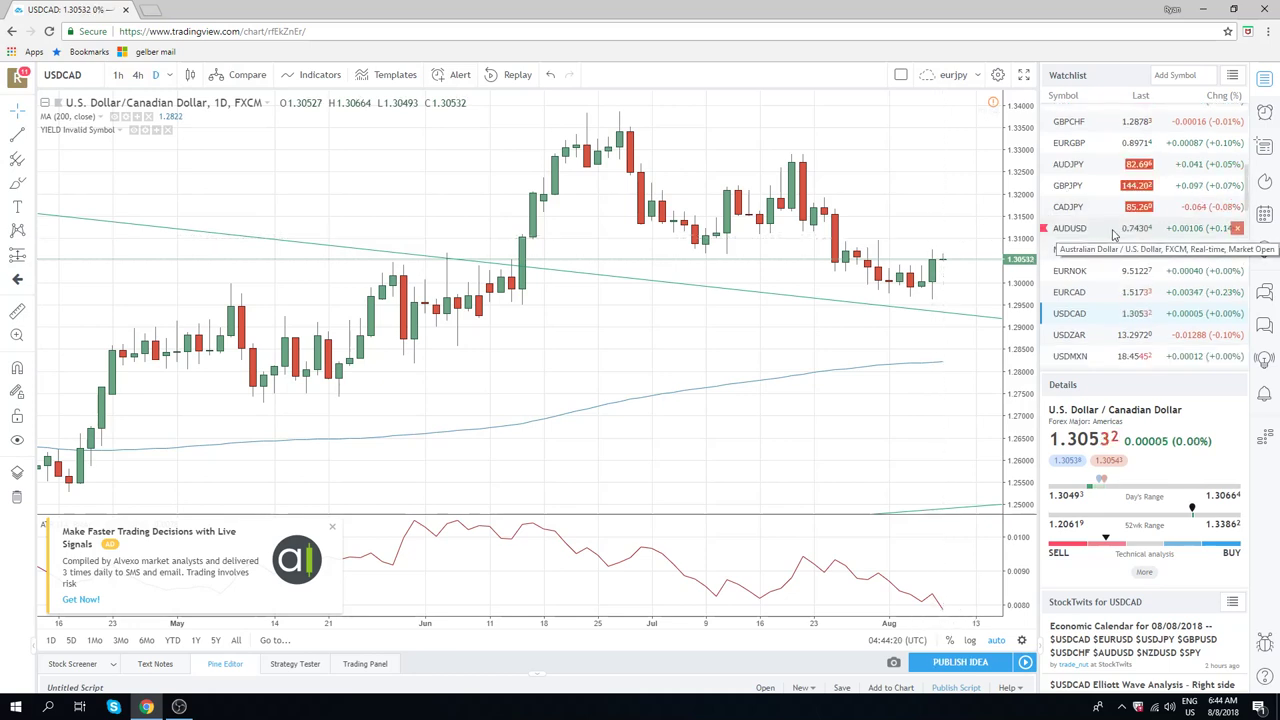
pyautogui.scroll(1, 1113, 234)
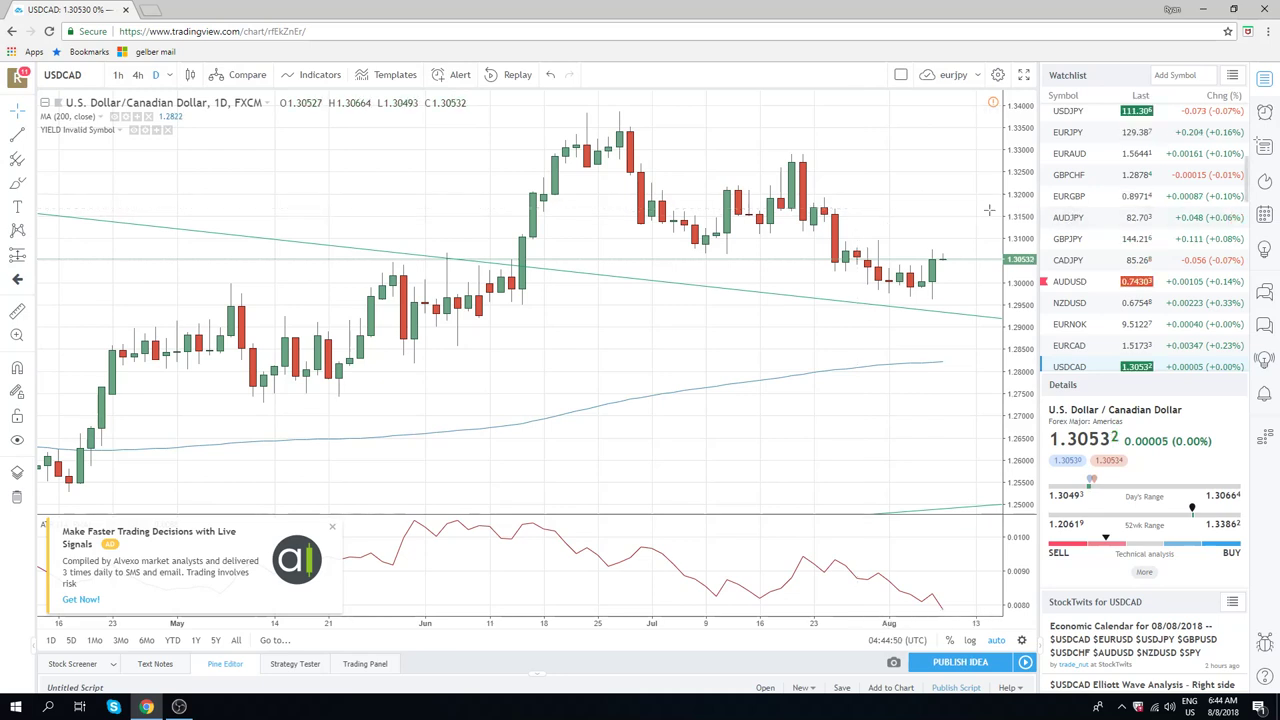
pyautogui.scroll(2, 1092, 230)
pyautogui.scroll(2, 1092, 230)
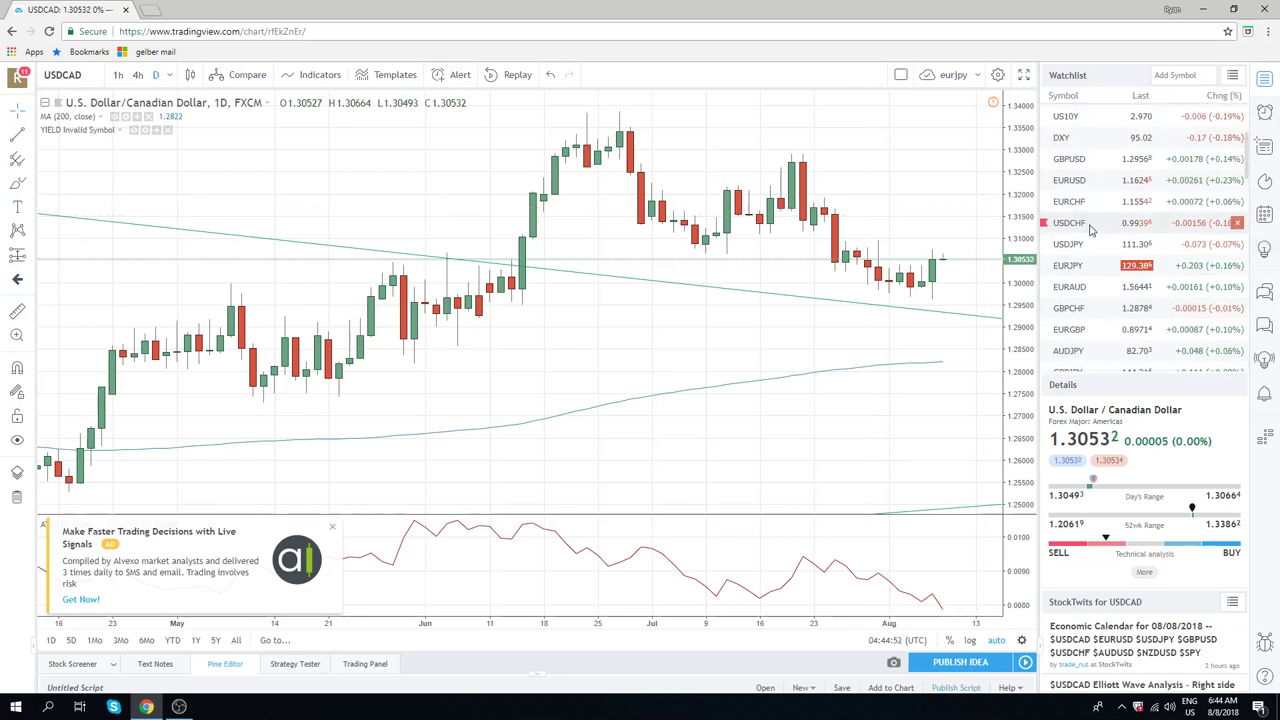